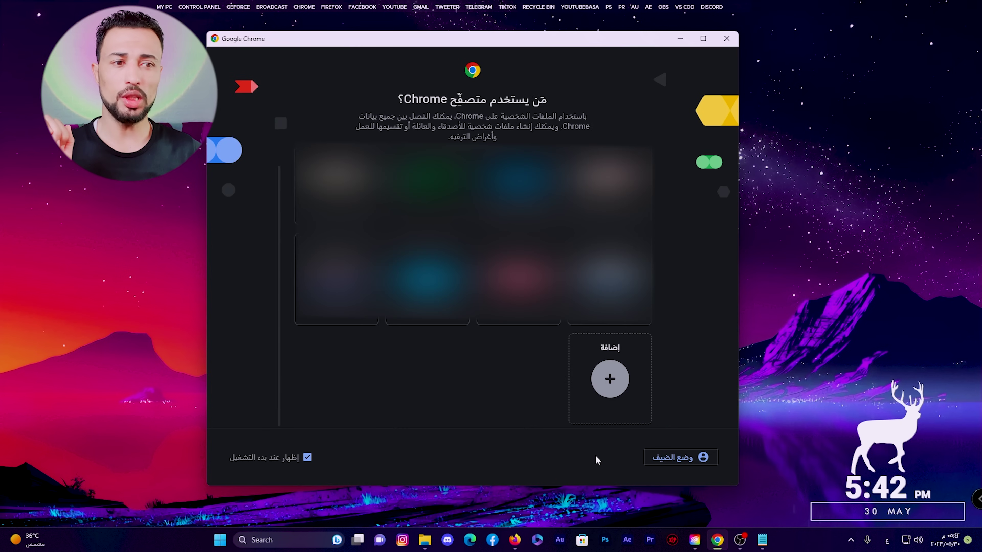
Create a new Chrome profile named yt without signing into an account.
left_click(609, 378)
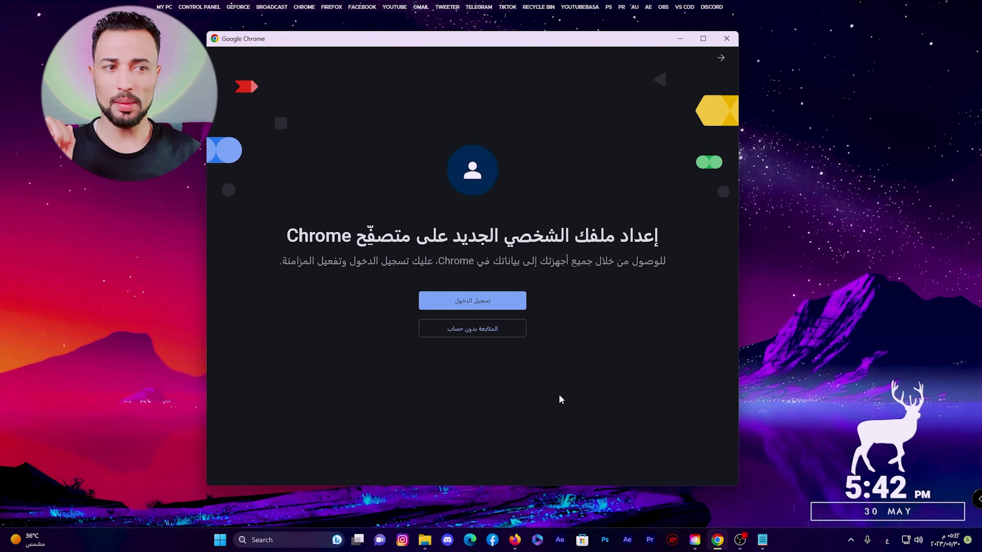
left_click(485, 335)
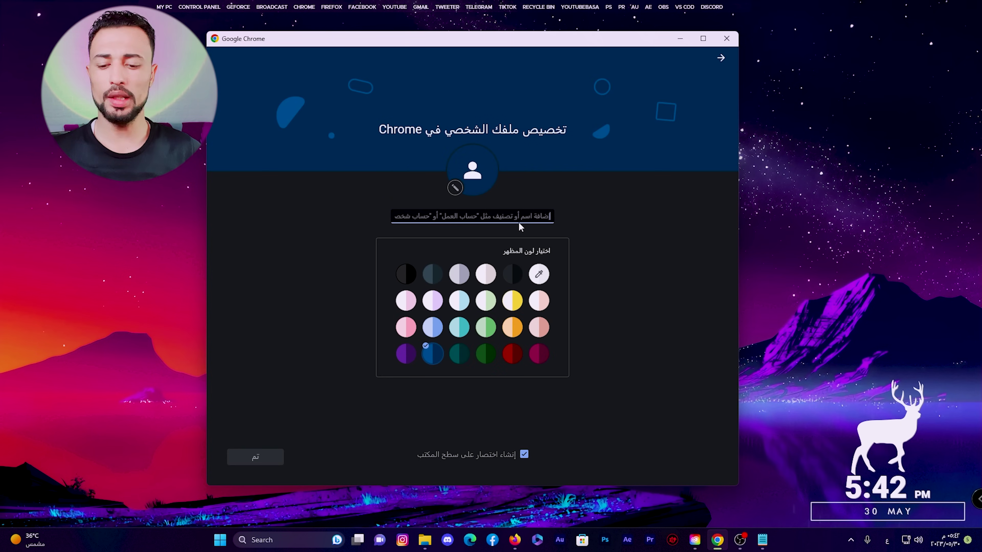
type("yt")
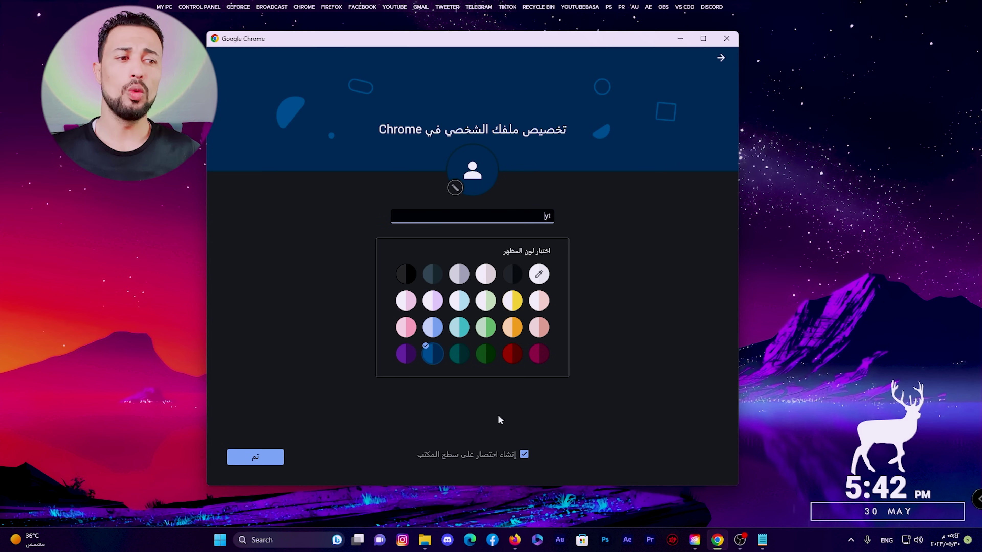
left_click(269, 459)
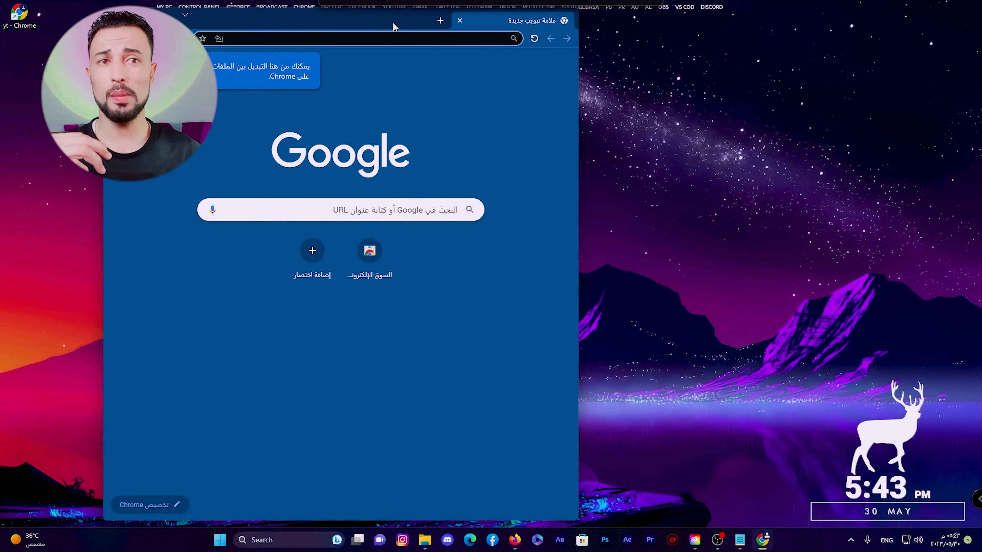
Maximize the yt profile window and load the pasted Adobe free-trial URL.
double_click(213, 19)
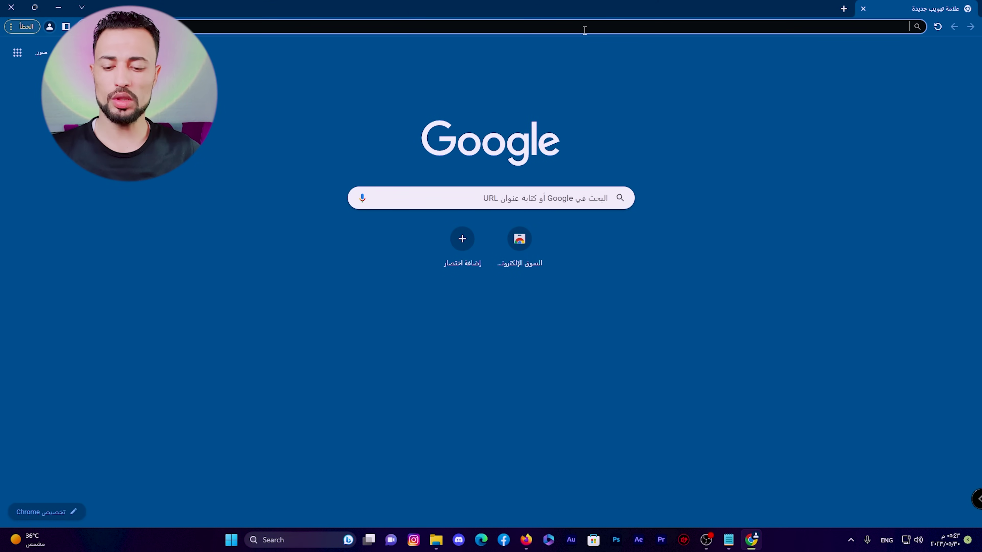
type("https://www.adobe.com/creativecloud/business/teams/free-trial-download.html")
key("Return")
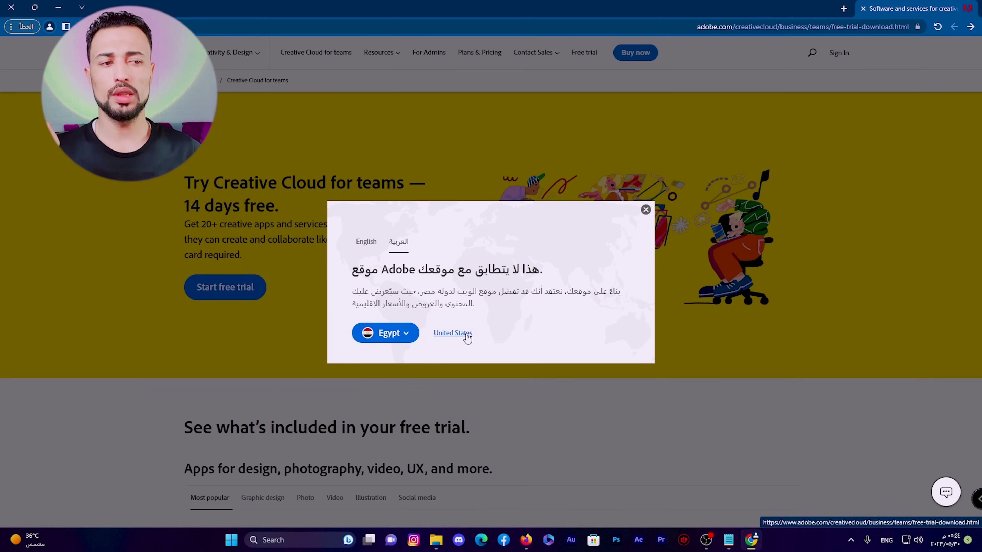
Stay on the United States site and start the Creative Cloud for teams free trial.
left_click(451, 333)
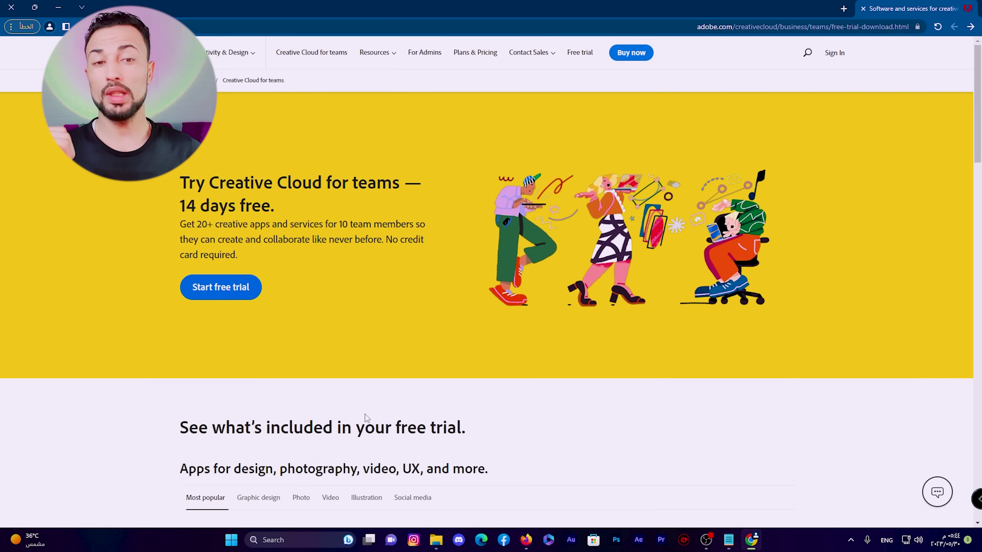
left_click(235, 298)
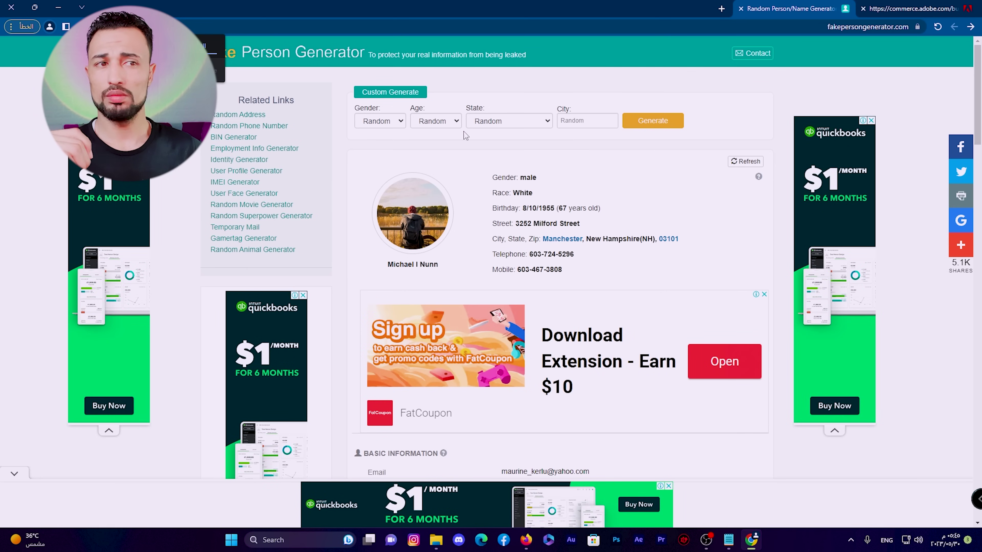
Filter the fake person generator to New York and generate a new identity.
left_click(538, 125)
scroll(506, 217, "down", 4)
scroll(506, 232, "down", 4)
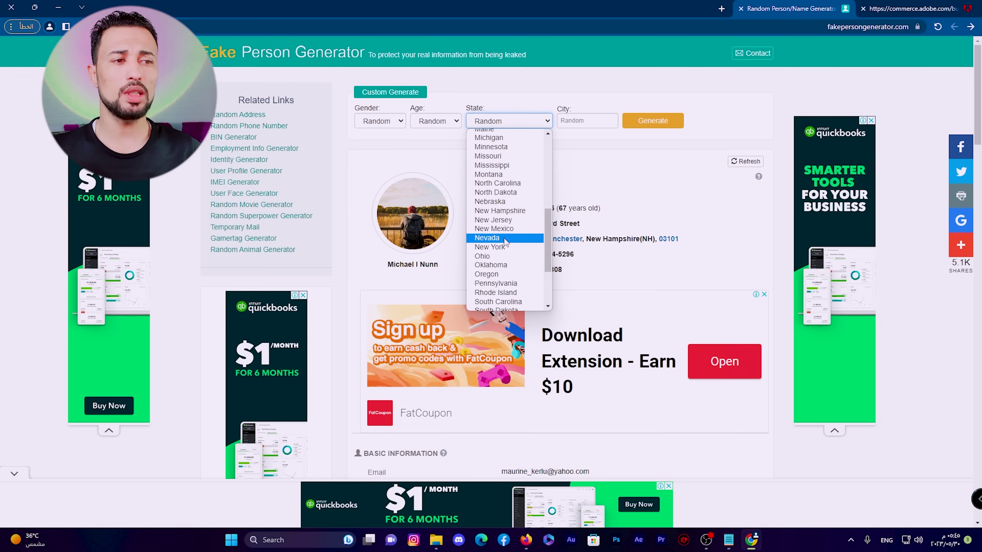
left_click(503, 246)
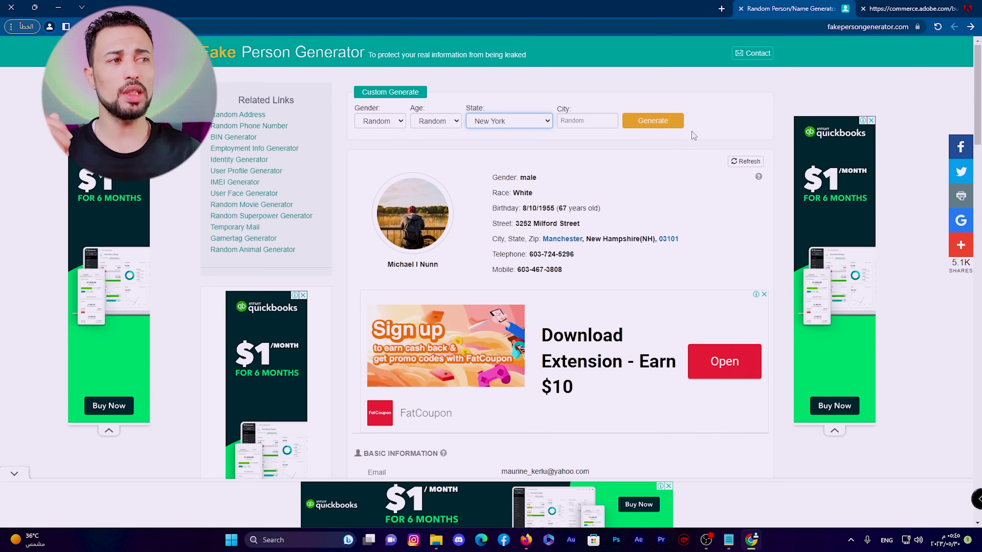
left_click(652, 121)
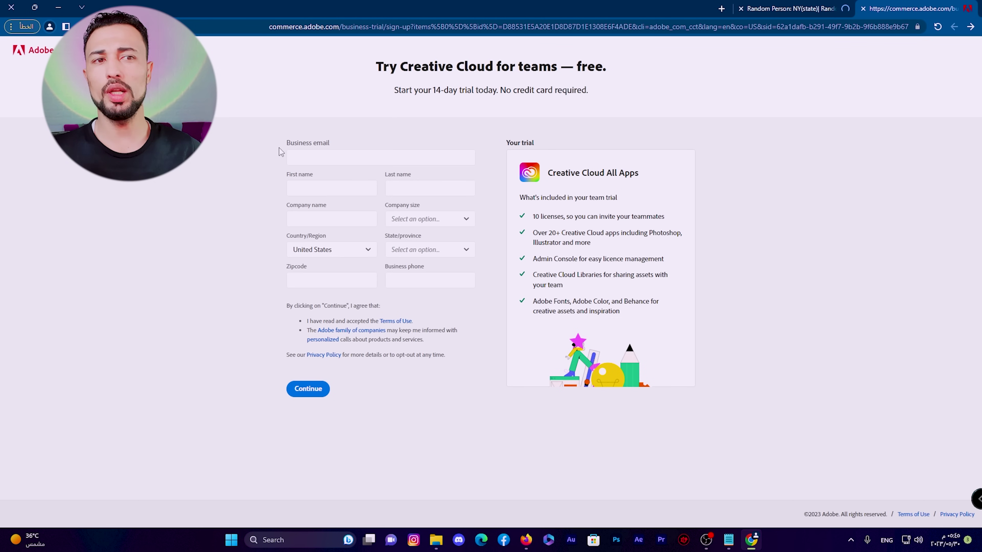
Copy the generated e-mail address into the Adobe form's Business email field.
left_click(781, 5)
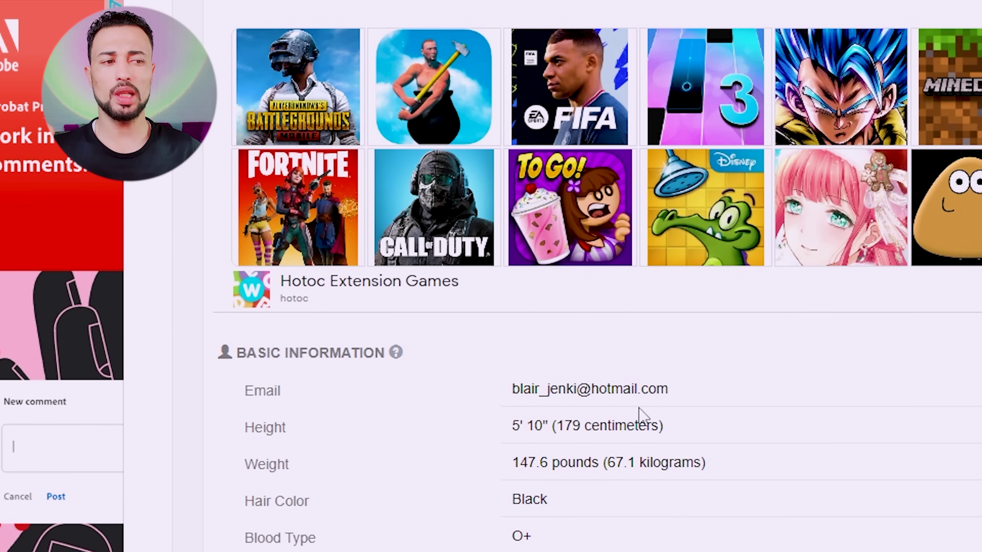
left_click(692, 393)
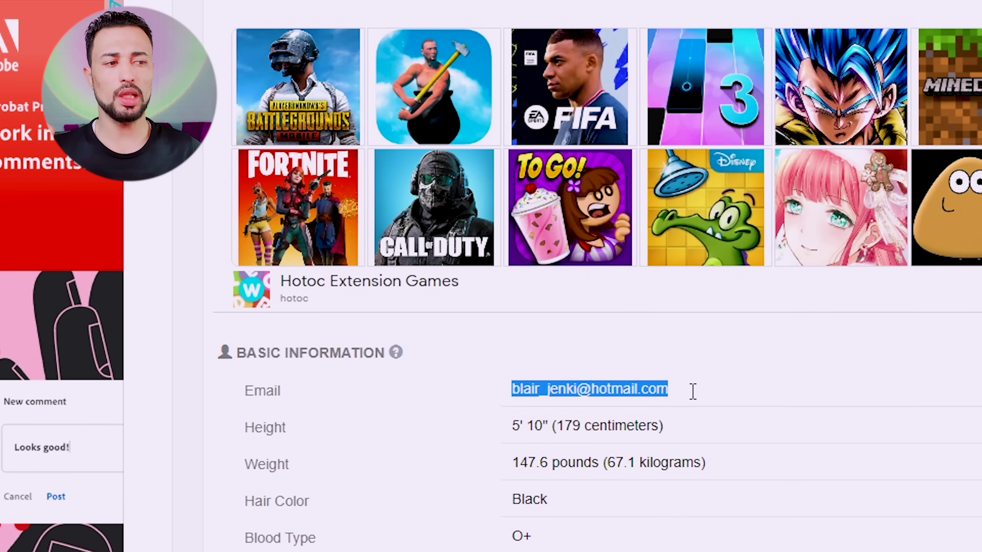
right_click(602, 388)
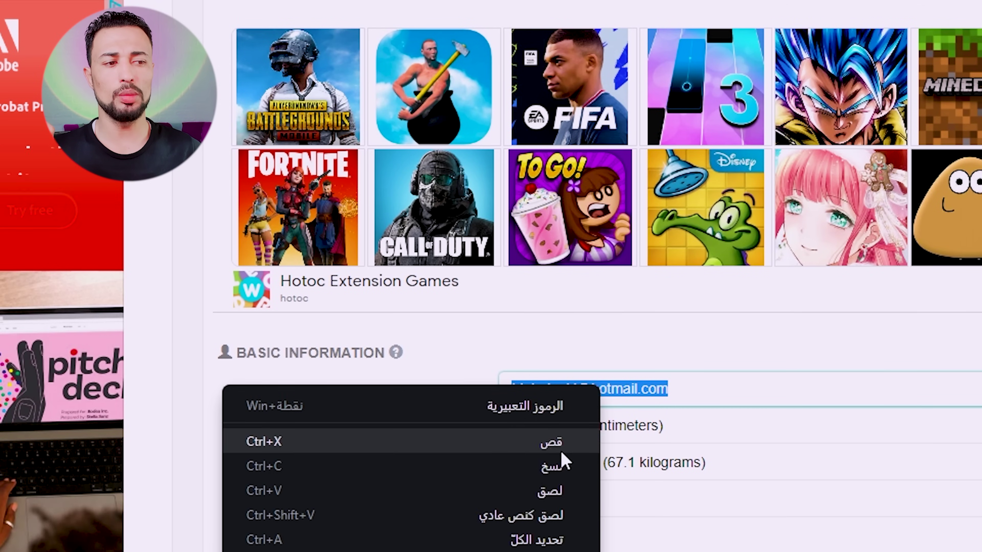
left_click(556, 465)
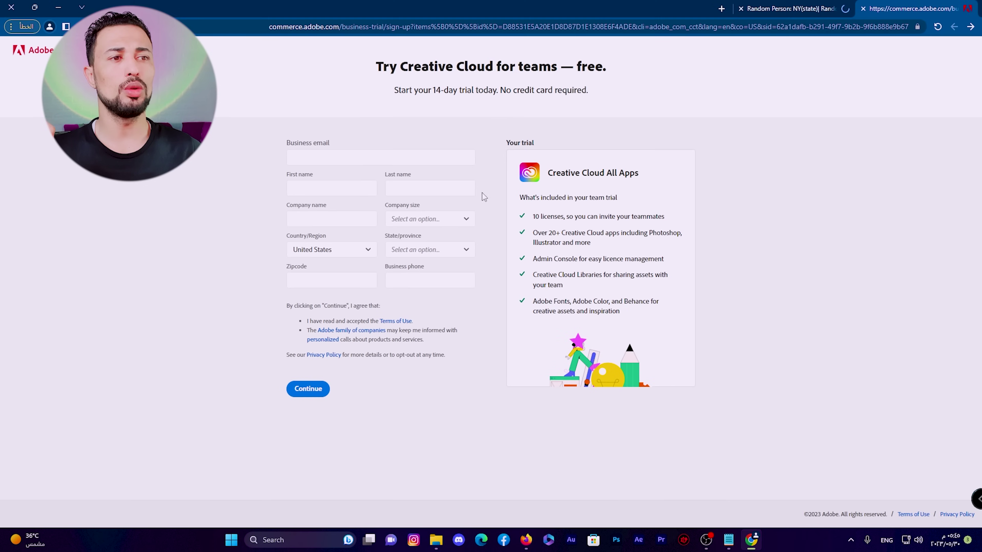
right_click(427, 161)
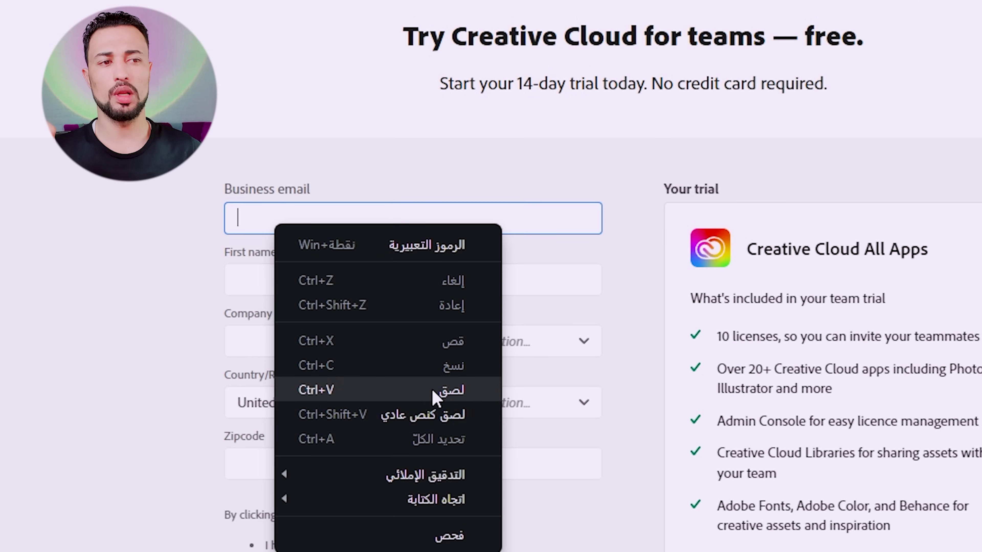
left_click(432, 391)
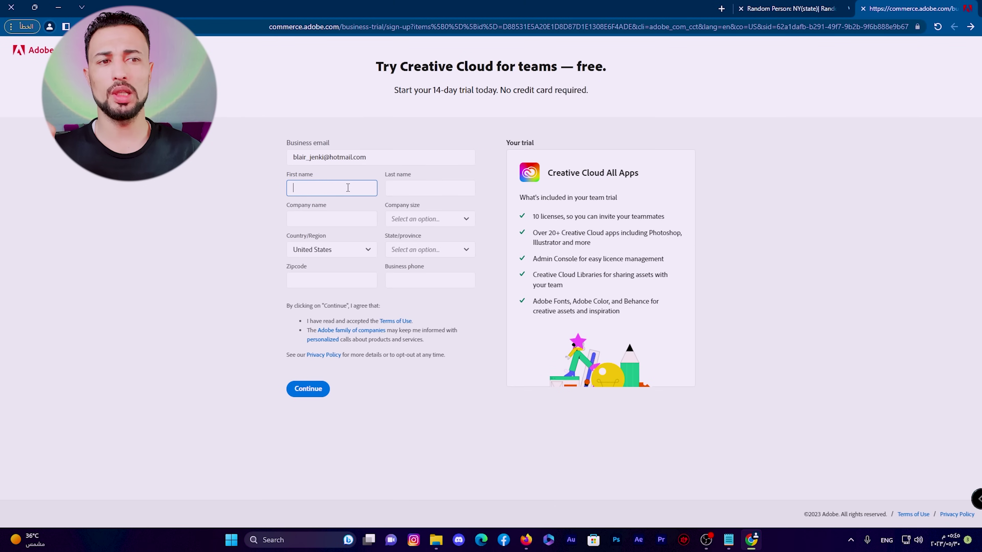
Enter yt as the company name and keep United States as the country.
left_click(807, 8)
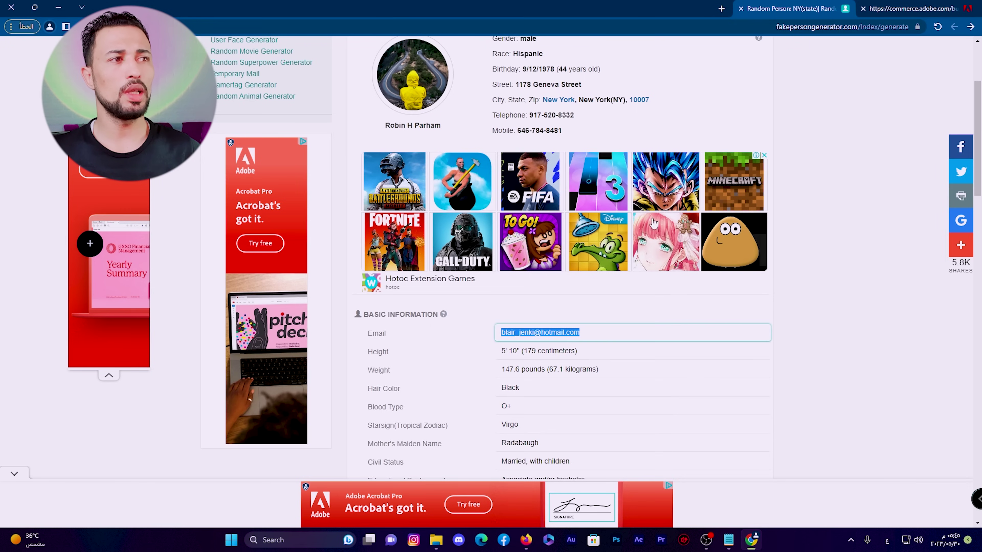
left_click(912, 8)
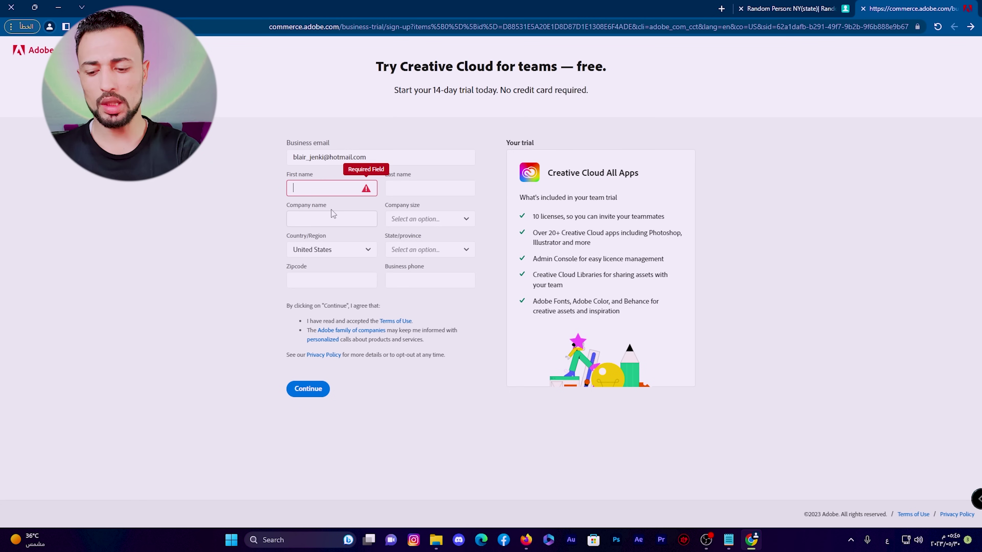
type("Ahmed")
left_click(348, 220)
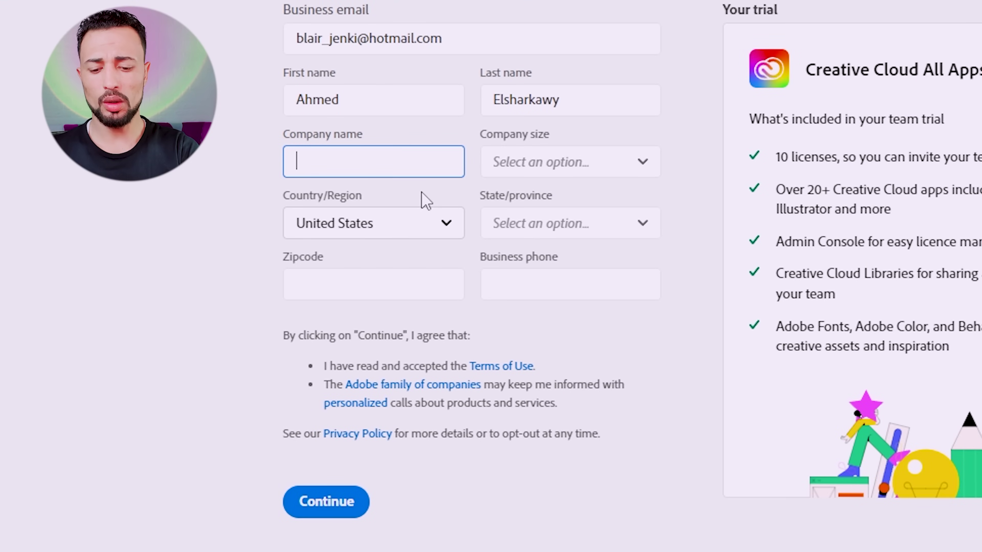
type("y")
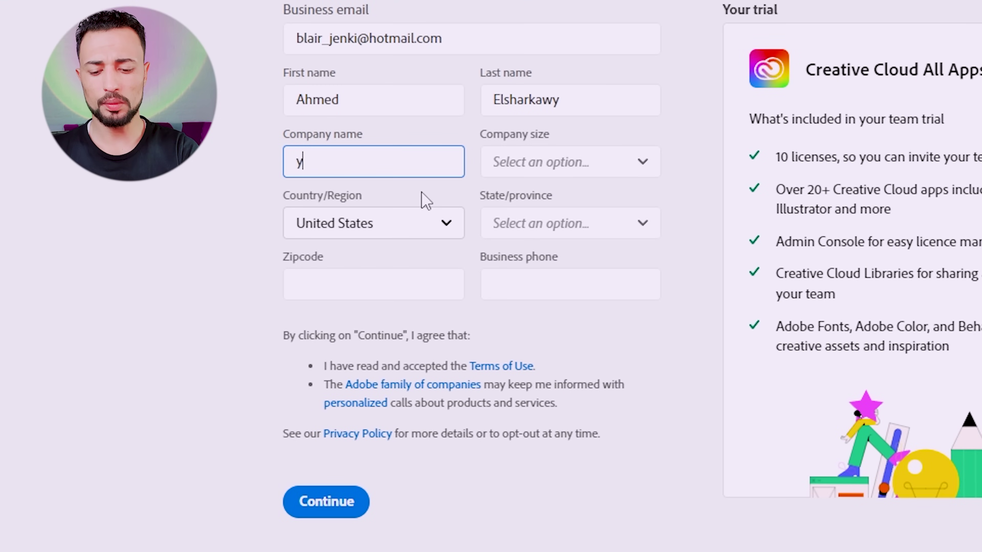
type("t")
left_click(356, 248)
left_click(767, 207)
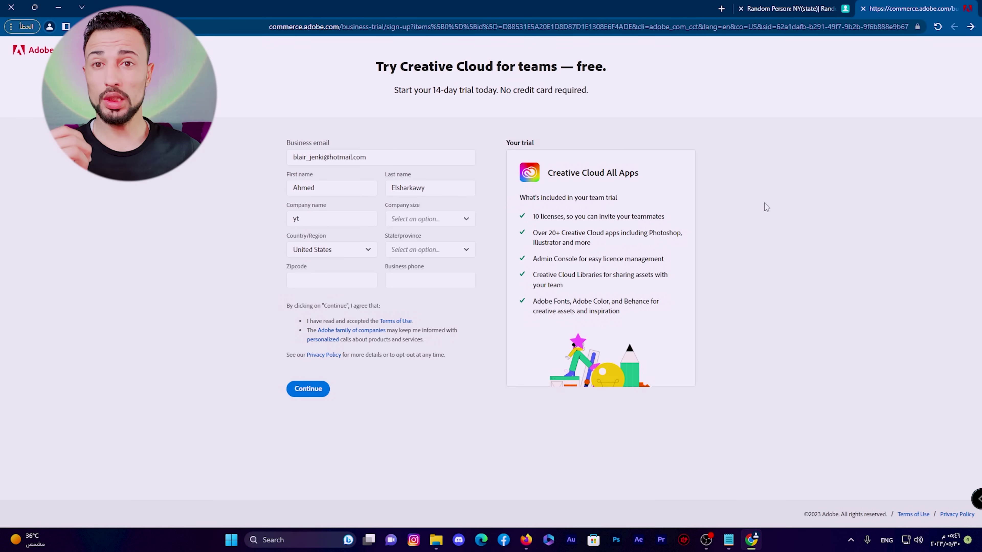
Set the trial form's state to New York.
left_click(807, 8)
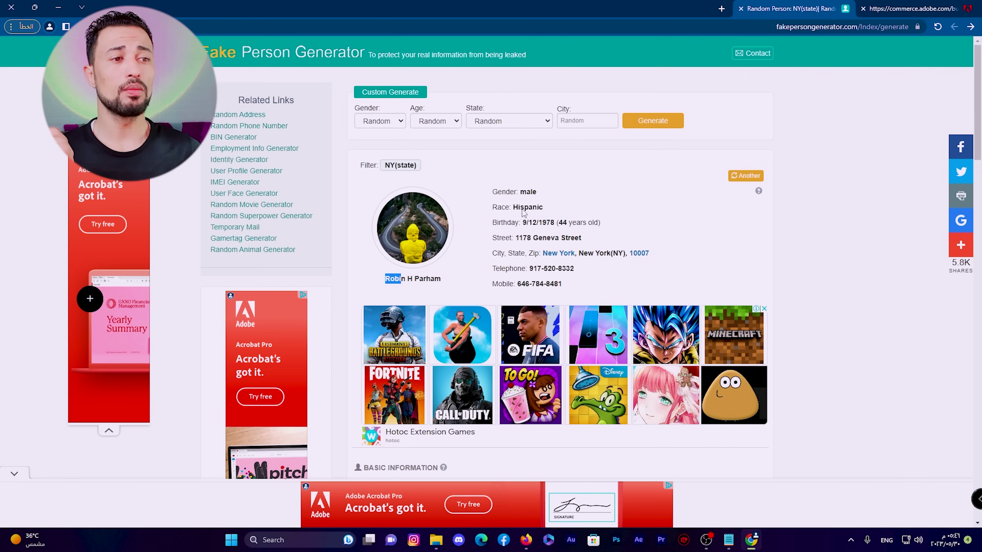
left_click(888, 9)
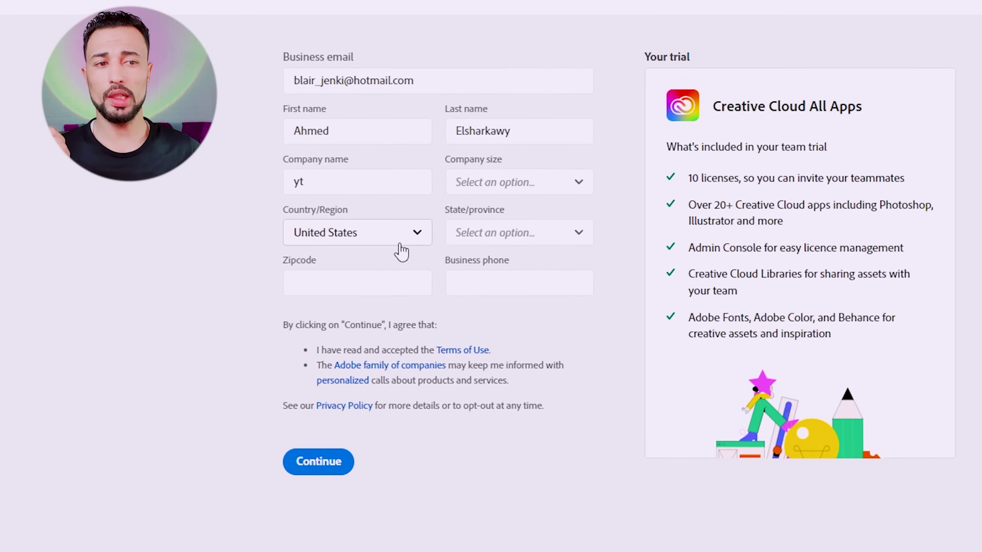
left_click(644, 224)
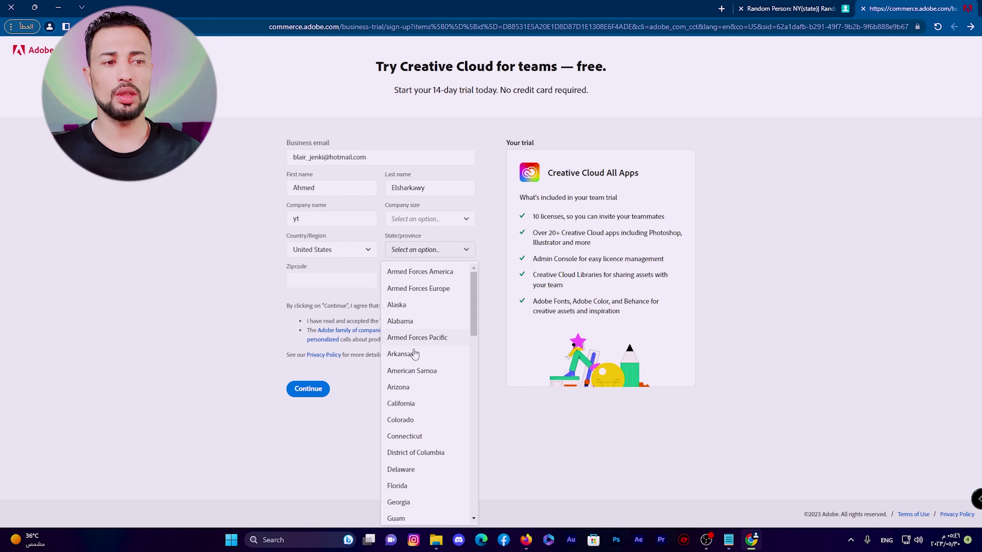
scroll(420, 383, "down", 2)
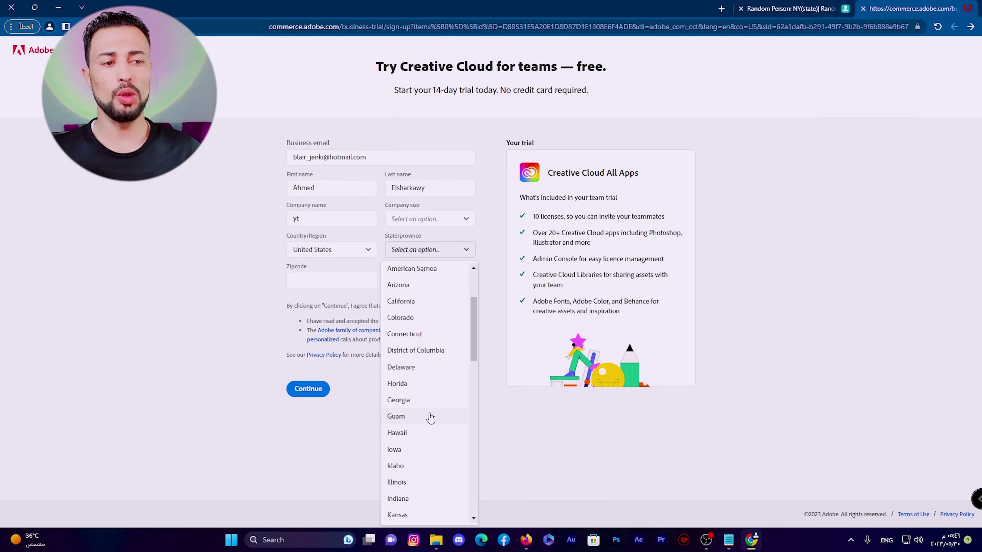
scroll(428, 418, "down", 4)
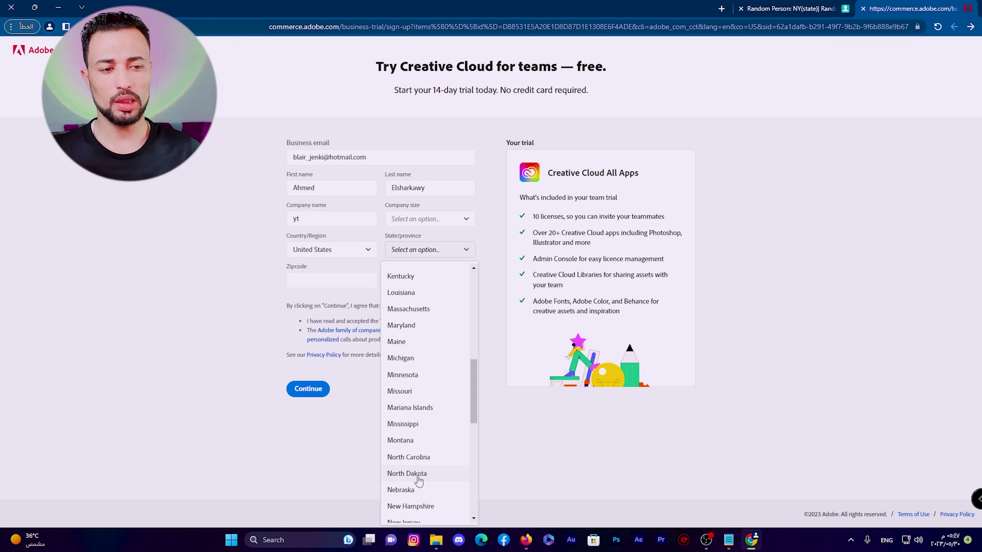
scroll(418, 478, "down", 1)
scroll(424, 463, "down", 2)
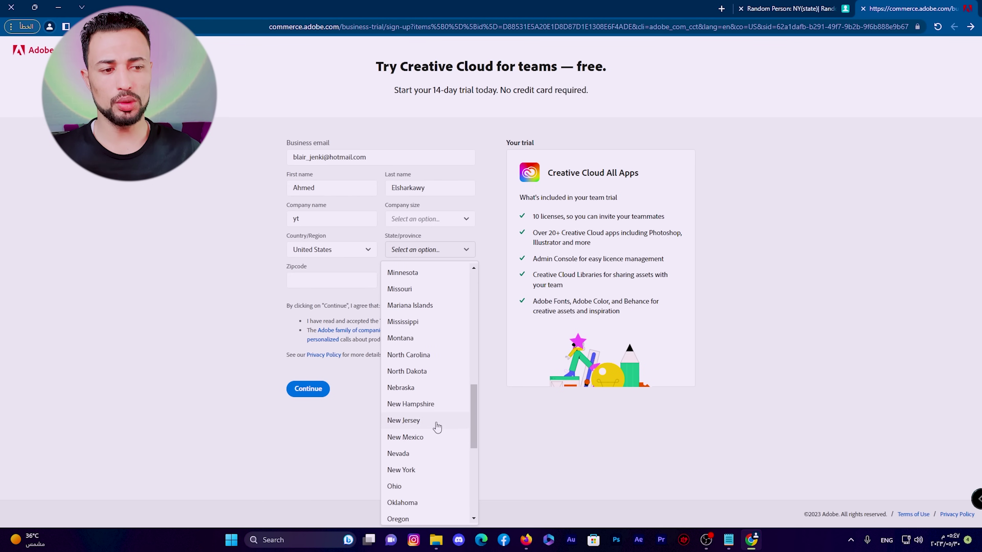
left_click(417, 470)
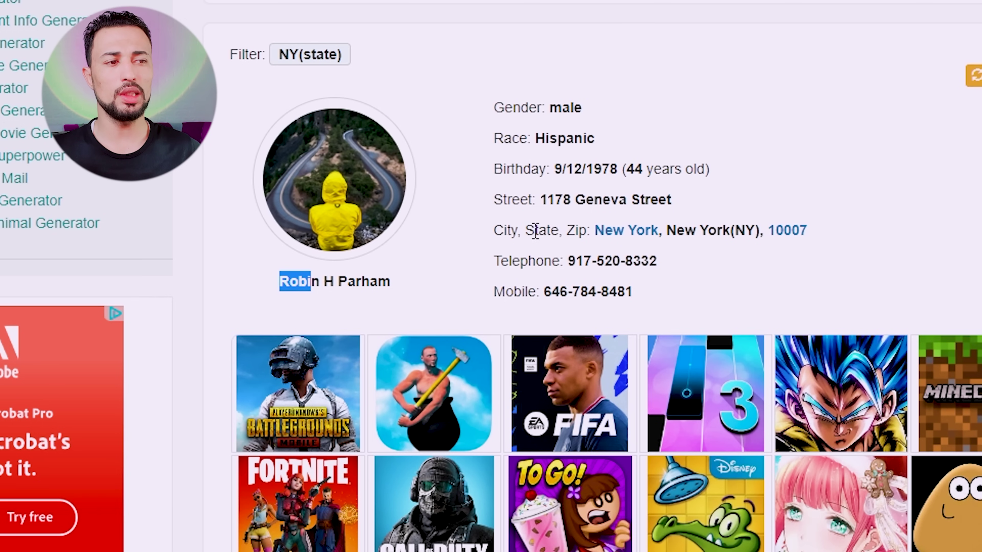
Copy the generated zip code and mobile number into Zipcode and Business phone.
left_click_drag(815, 232, 767, 232)
key("ctrl+c")
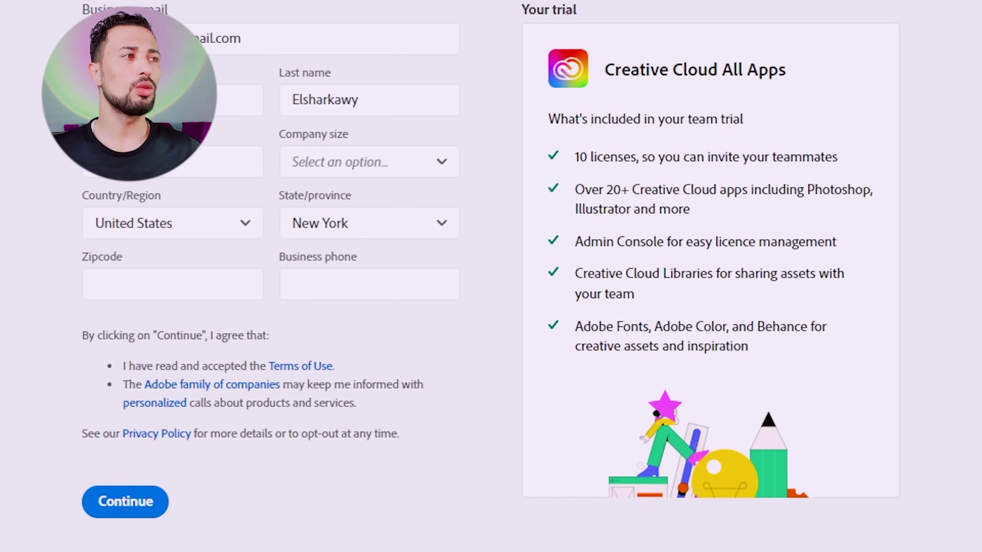
left_click(210, 282)
key("ctrl+v")
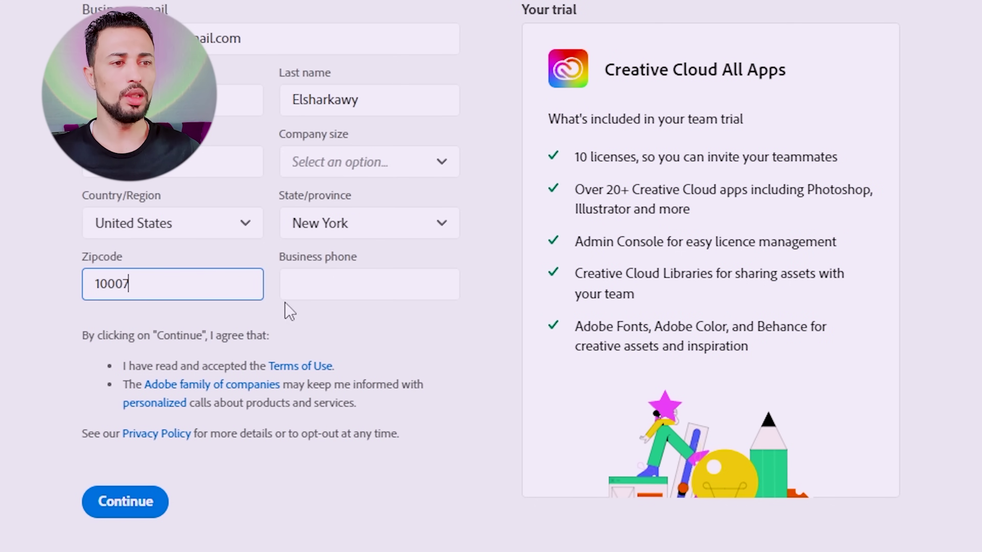
left_click(376, 276)
key("alt+Tab")
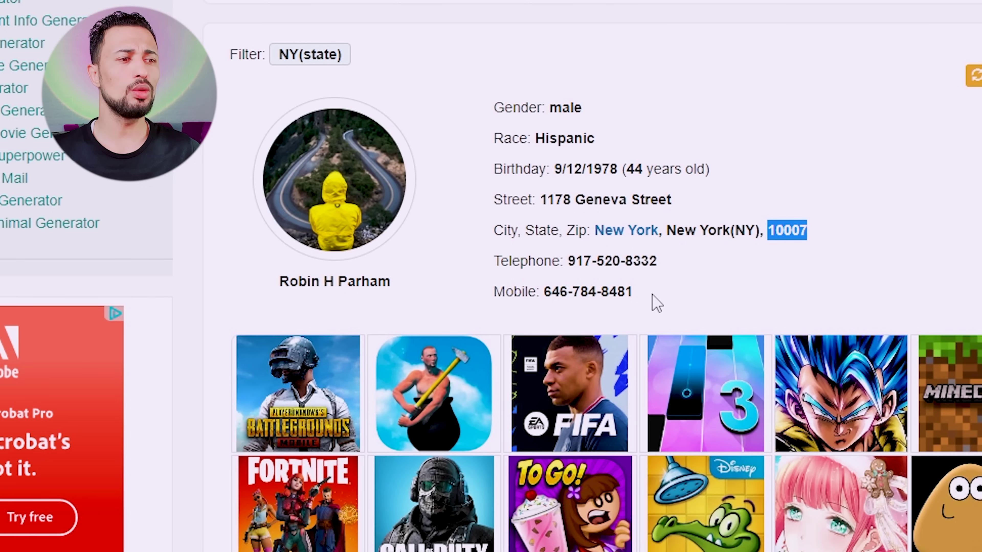
left_click_drag(656, 301, 548, 299)
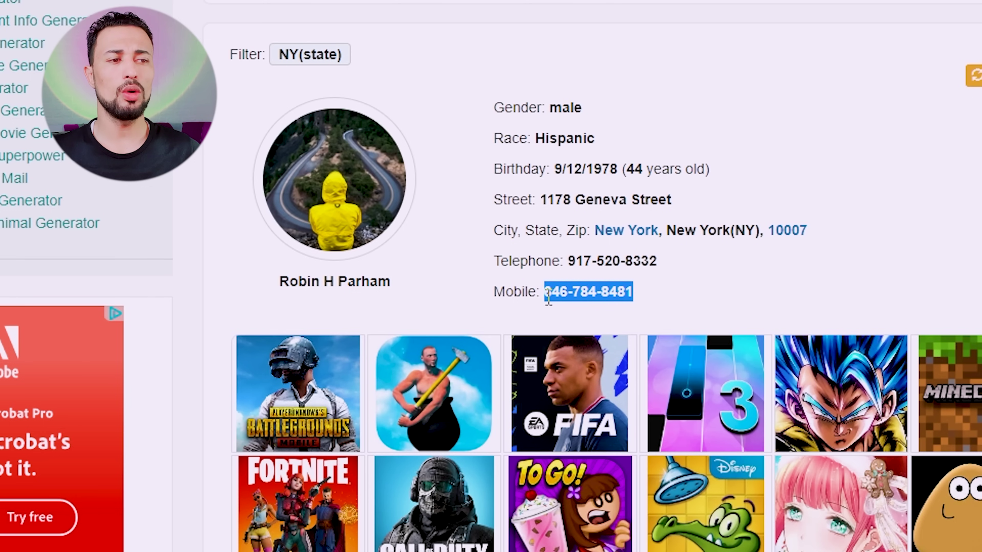
key("alt+Tab")
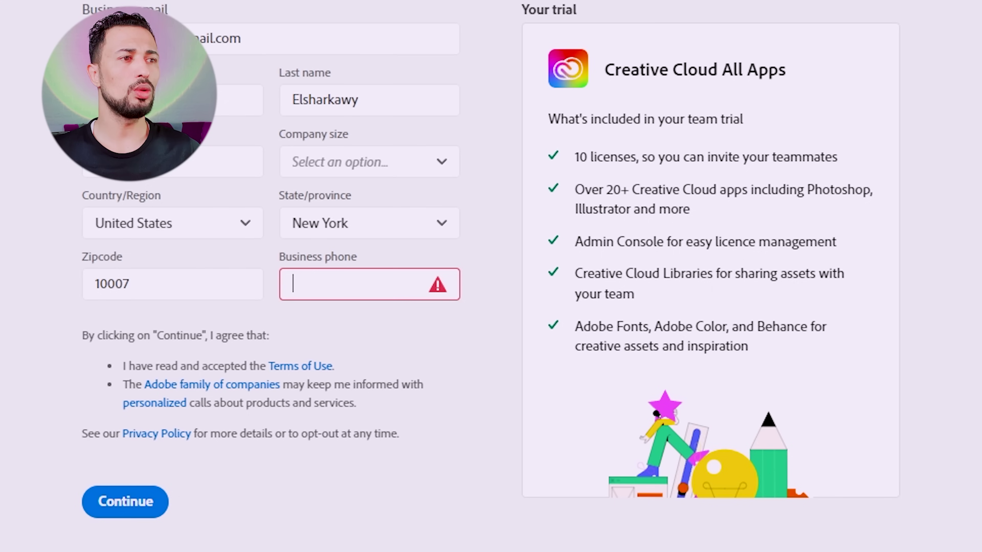
left_click(354, 300)
key("ctrl+v")
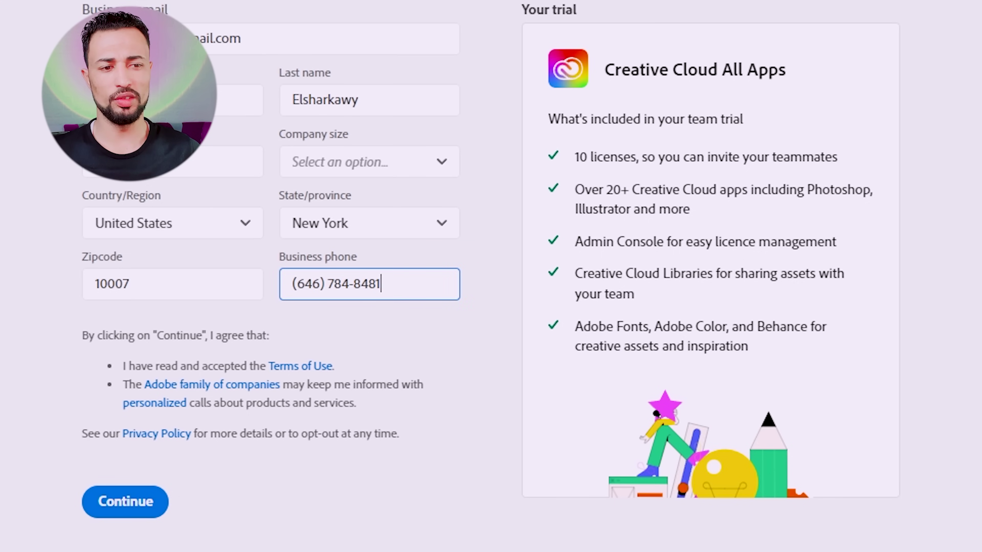
Set company size to 1-9 and submit the trial form.
left_click(133, 500)
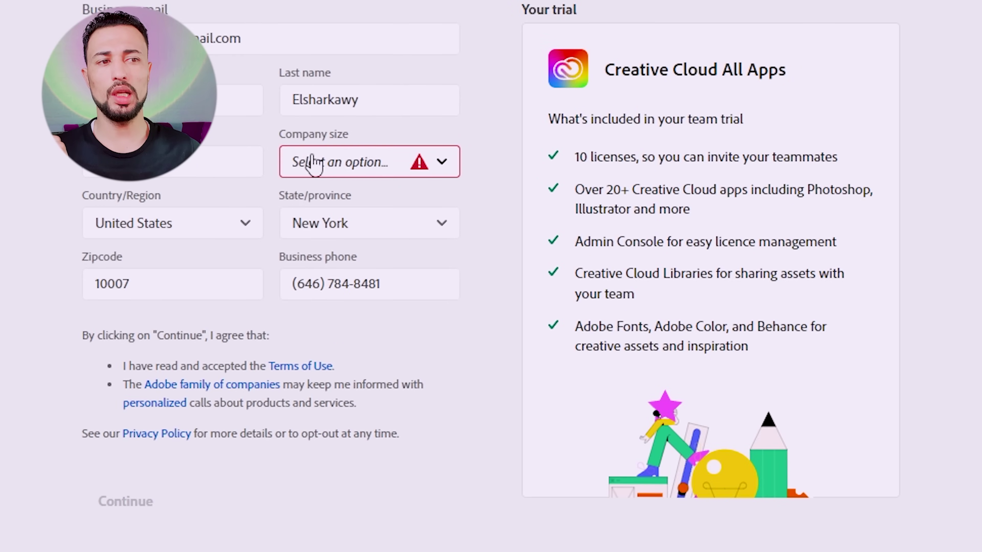
left_click(444, 162)
left_click(352, 206)
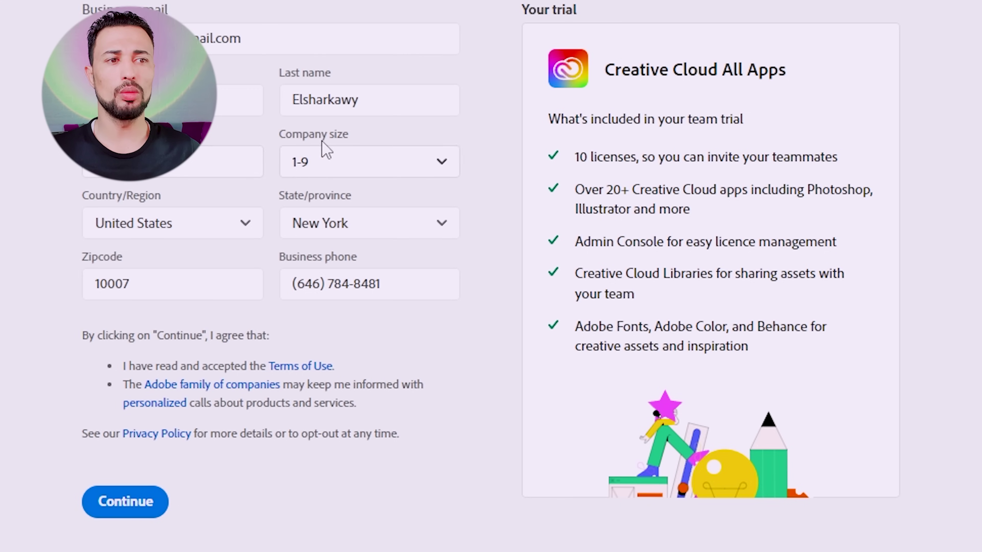
left_click(116, 509)
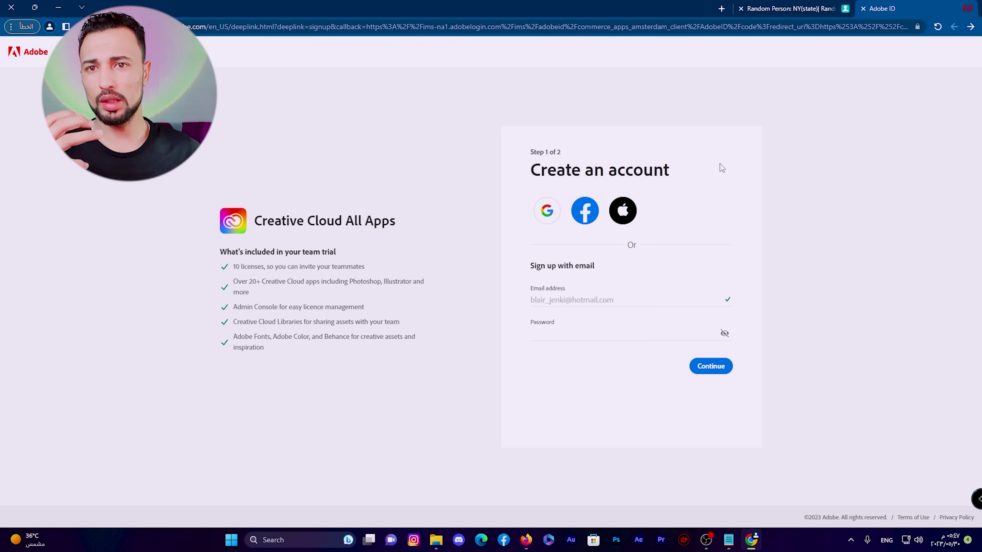
Copy the prefilled sign-up e-mail address and minimise the browser.
left_click_drag(624, 301, 513, 299)
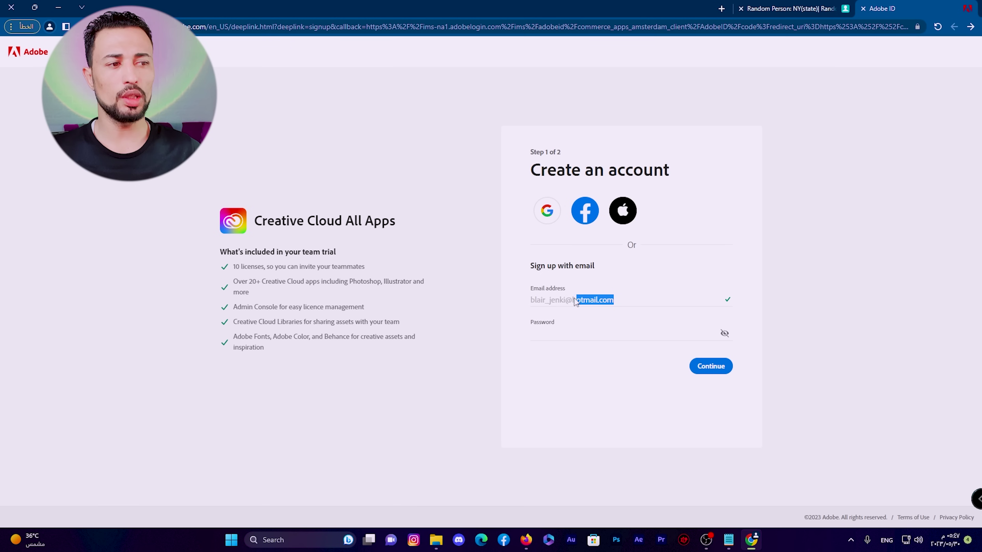
right_click(559, 301)
left_click(549, 309)
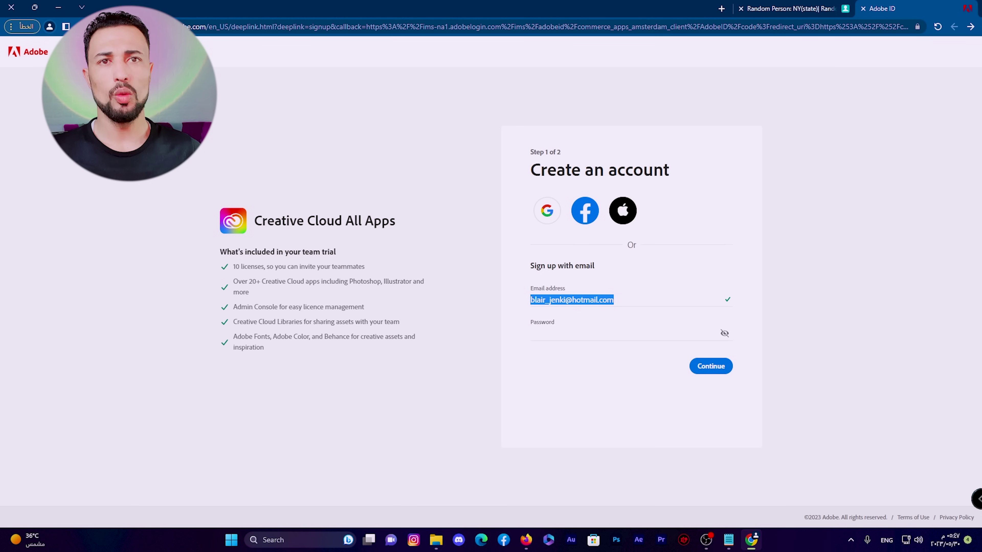
left_click(58, 7)
Create a new desktop text document and paste the sign-up e-mail address into it.
right_click(447, 143)
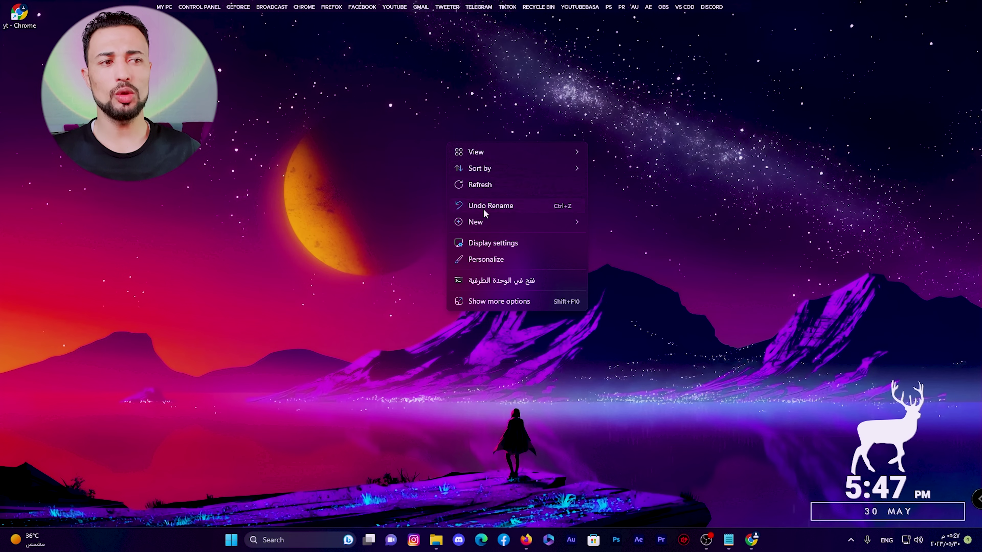
mouse_move(476, 222)
left_click(618, 275)
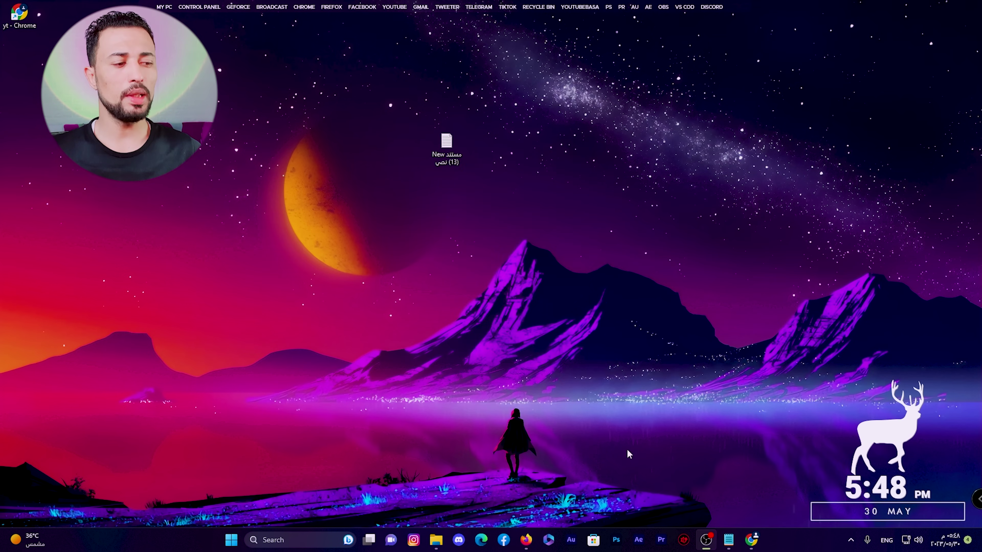
double_click(446, 142)
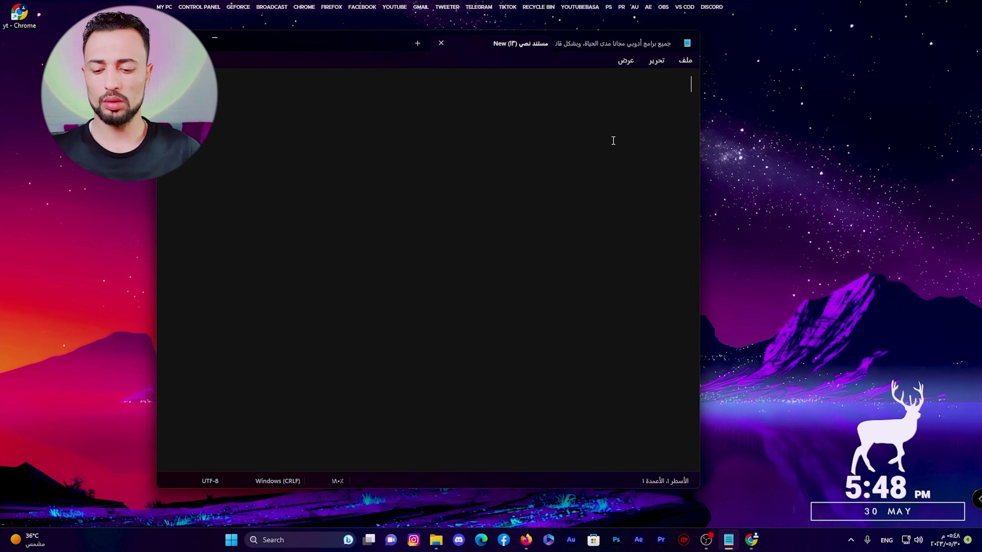
key("ctrl+v")
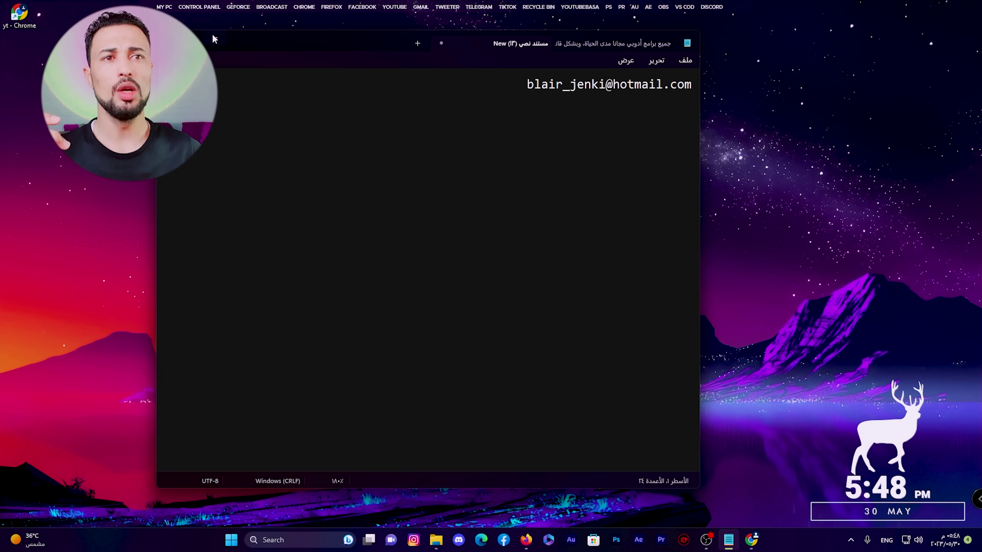
left_click(214, 38)
Back on the sign-up page, enter a password meeting all five listed requirements.
left_click(751, 540)
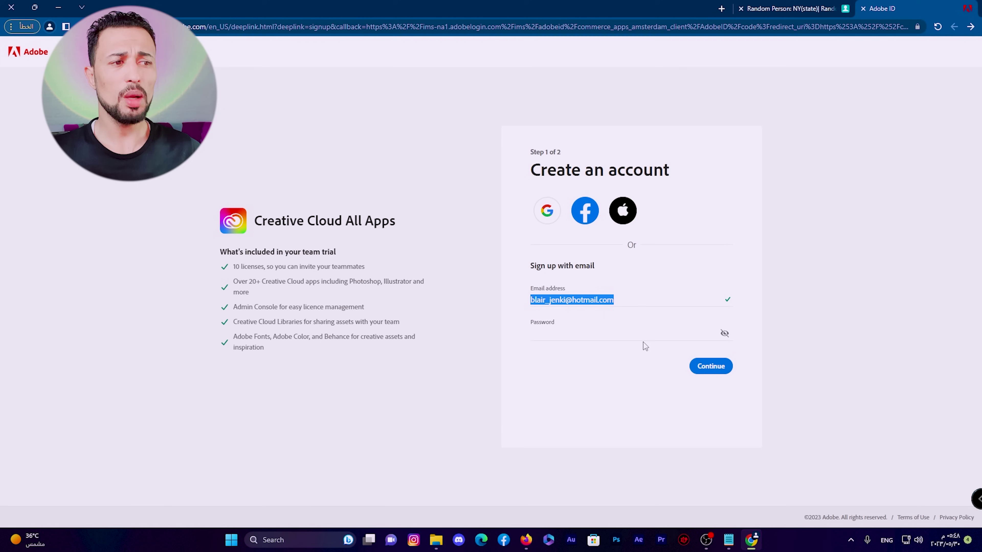
left_click(565, 332)
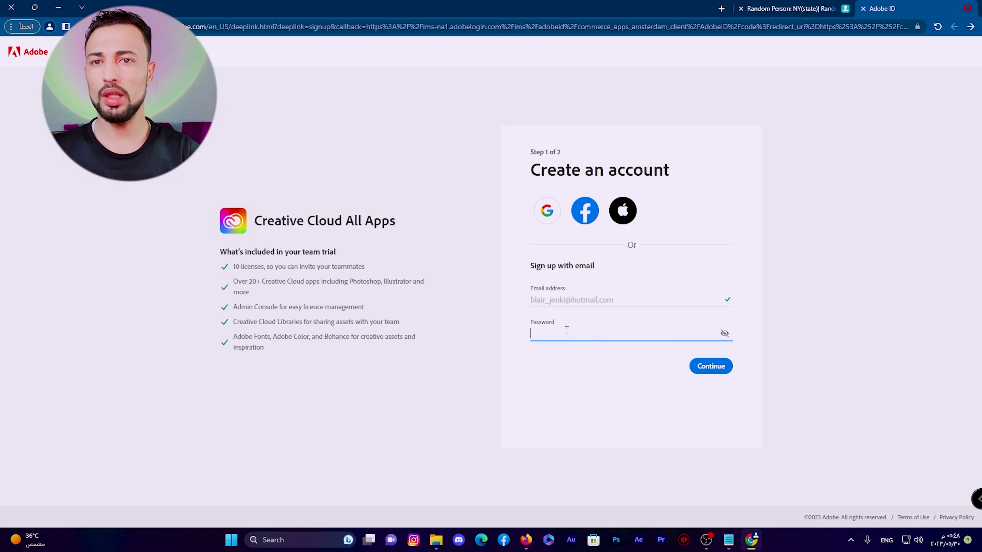
type("Bla")
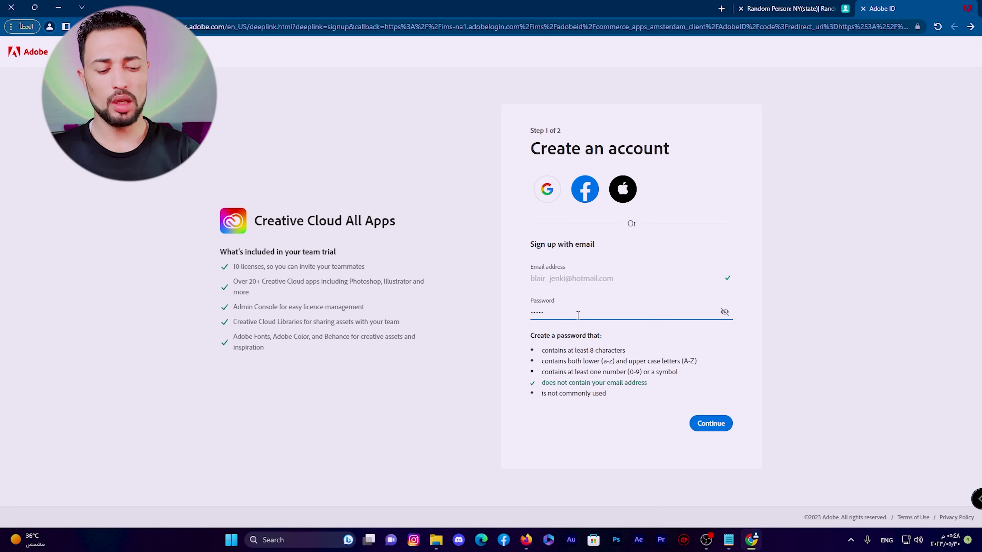
type("12")
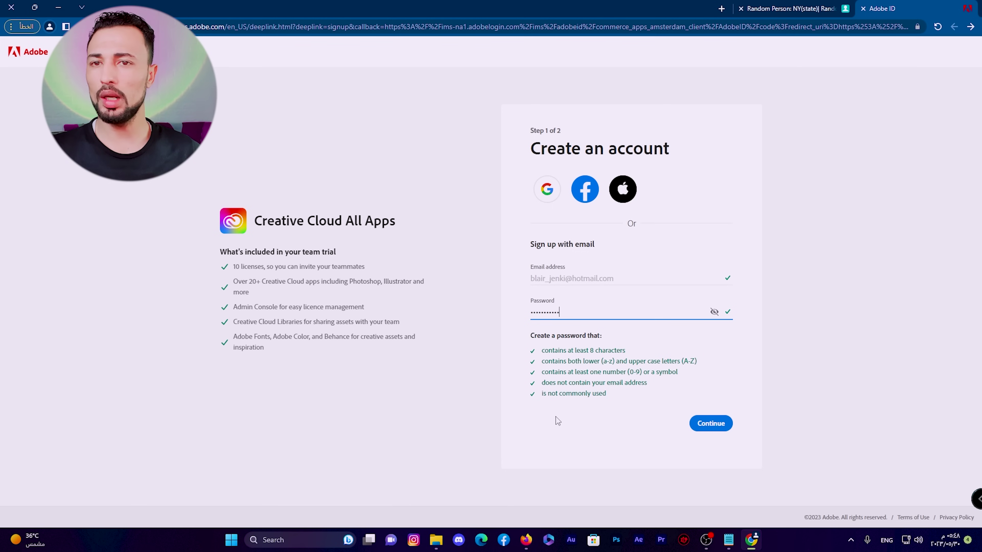
Submit the credentials, enter birth year 1991, and finish creating the Adobe account.
left_click(711, 423)
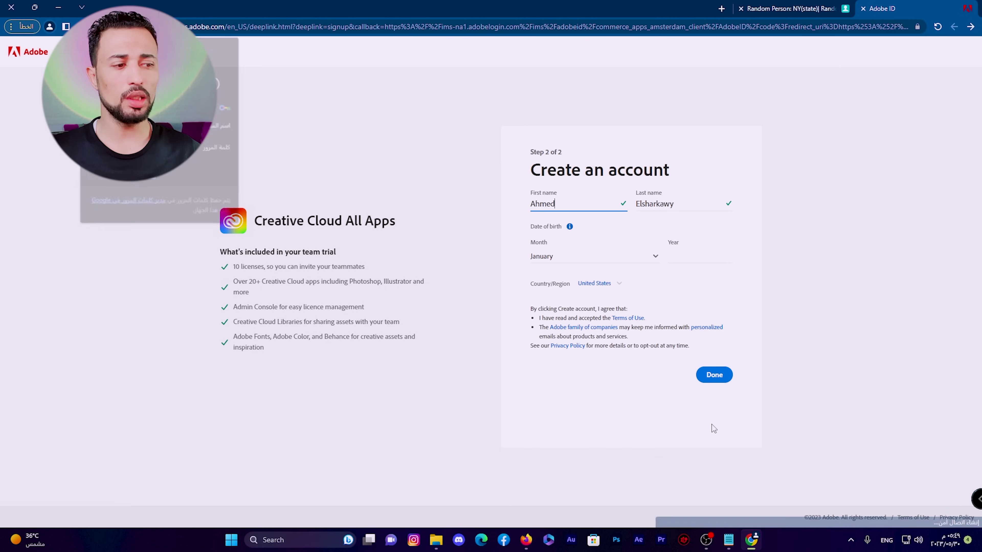
left_click(680, 253)
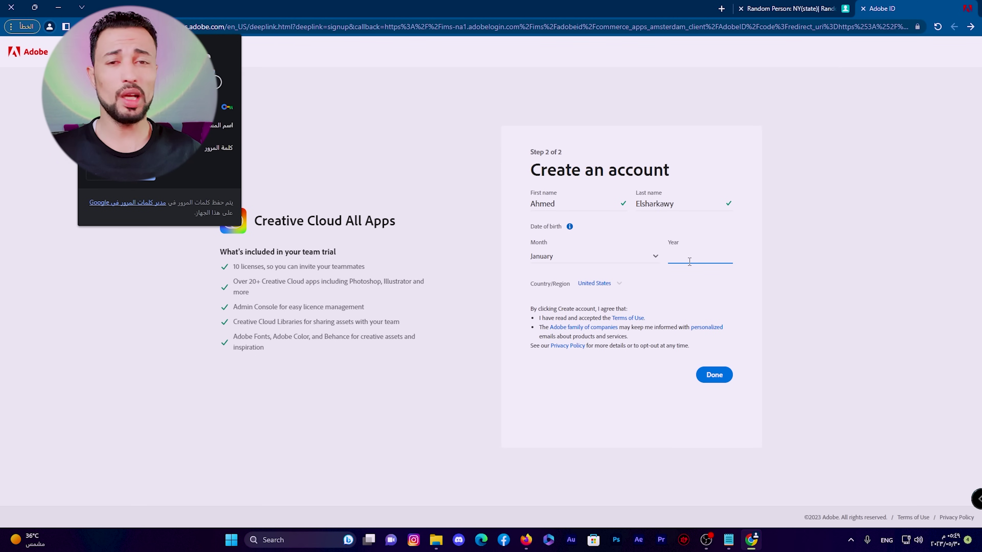
type("19")
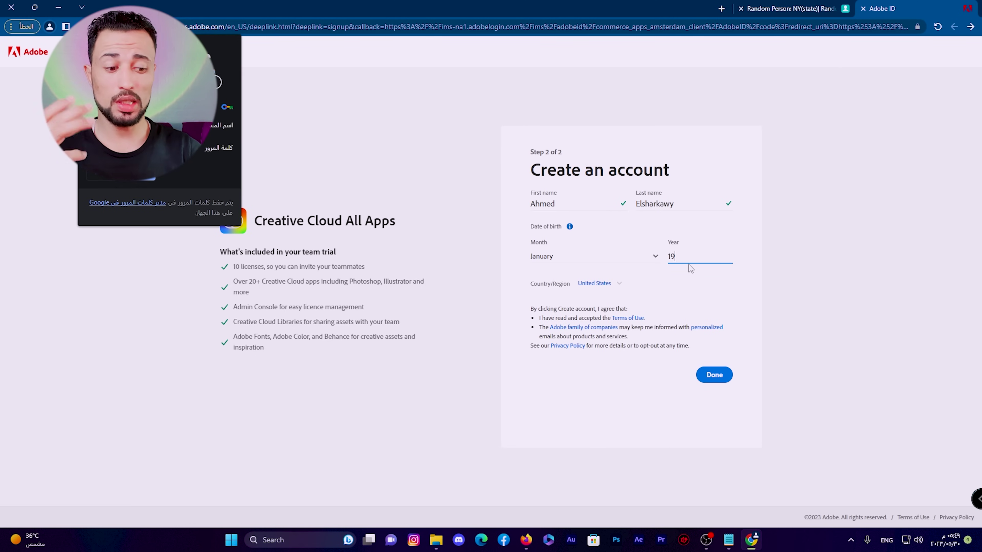
type("91")
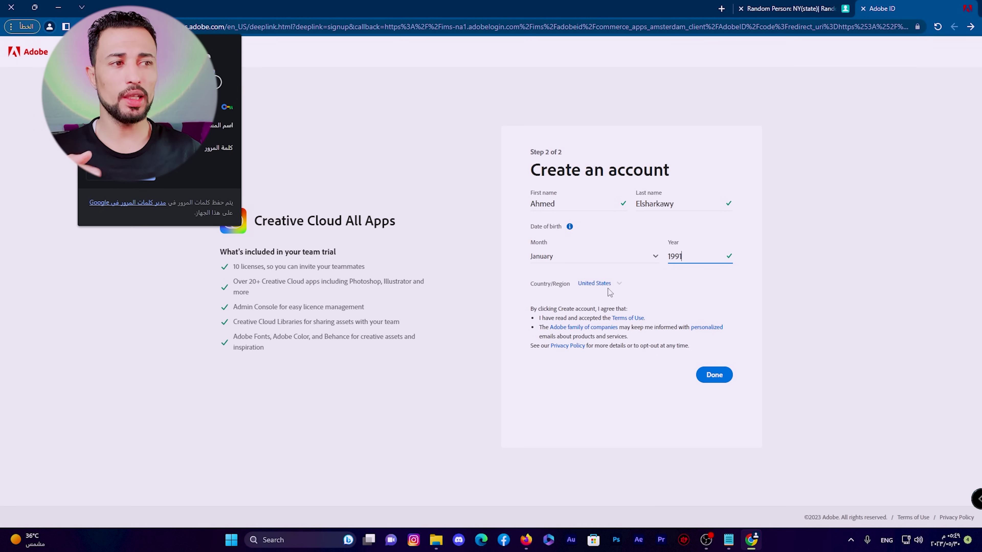
left_click(721, 378)
left_click(722, 379)
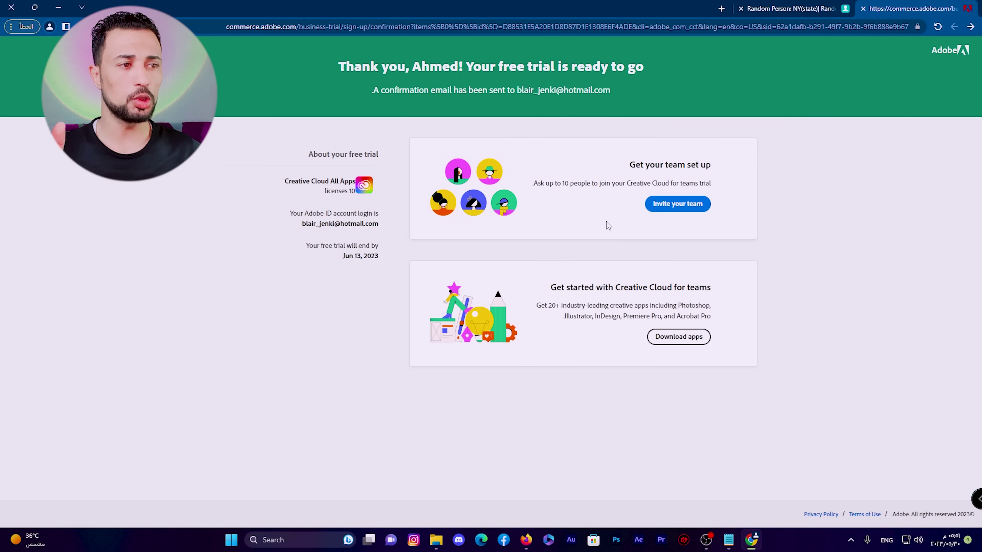
Begin inviting team members, then cancel the add-users dialog without assigning anyone.
left_click(685, 204)
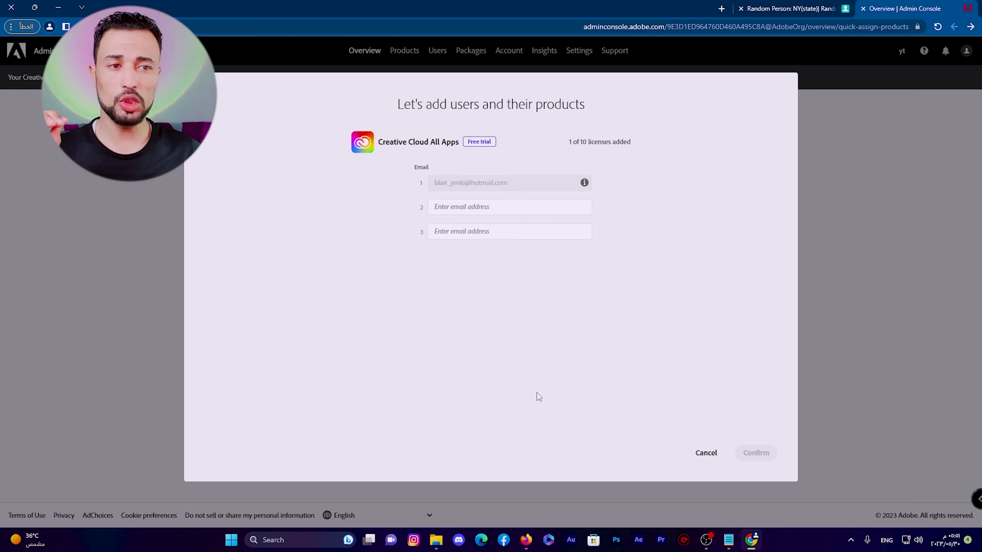
left_click(514, 208)
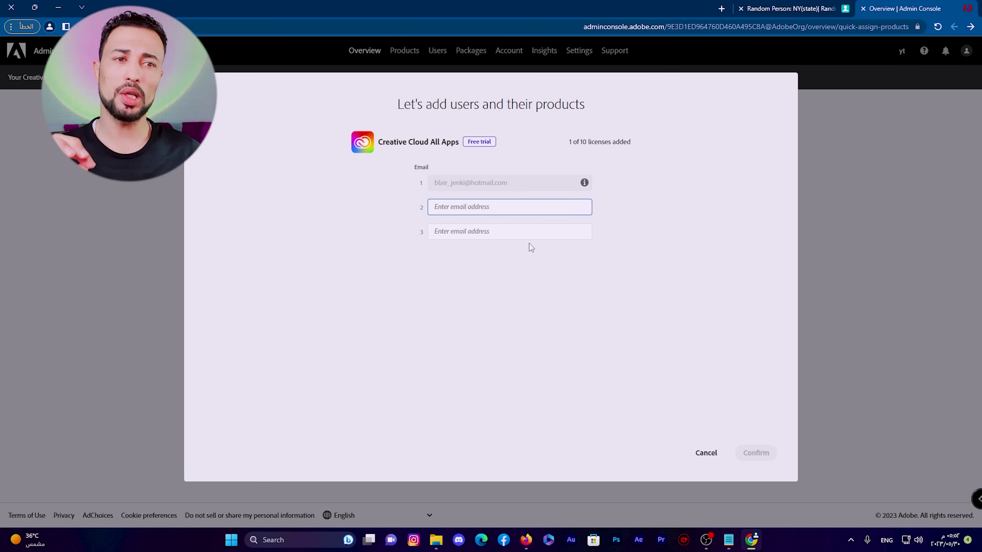
left_click(706, 453)
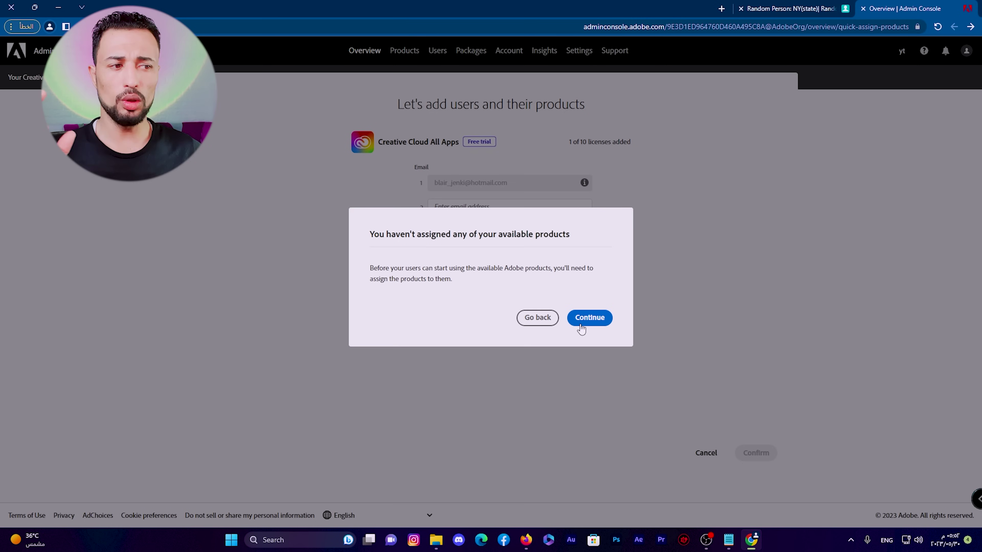
left_click(720, 9)
Load the Creative Cloud desktop app page, download Creative_Cloud_Set-Up.exe and launch it.
key("ctrl+v")
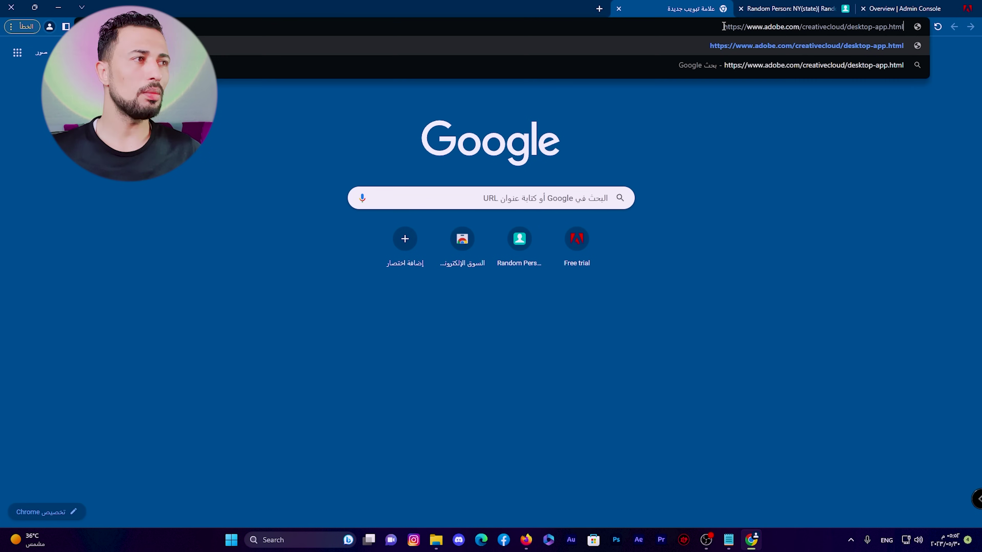
key("Return")
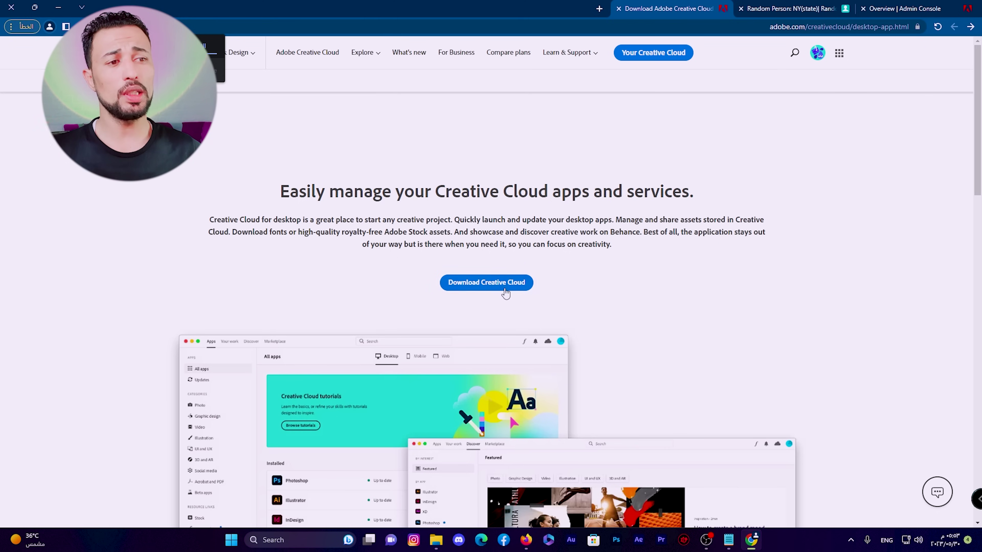
left_click(479, 290)
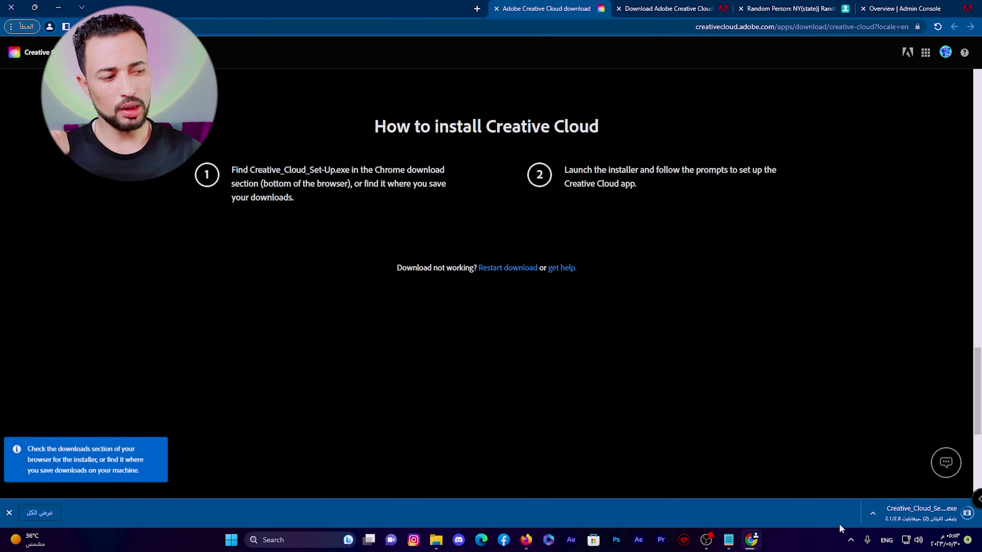
left_click(913, 518)
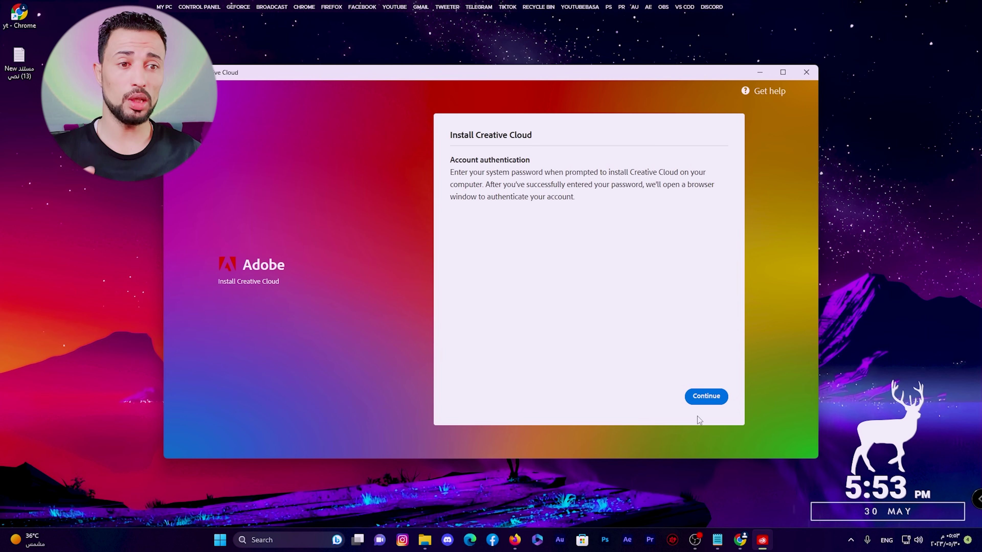
Authenticate and finish installing Creative Cloud to 100%, then launch Creative Cloud Desktop.
left_click(708, 401)
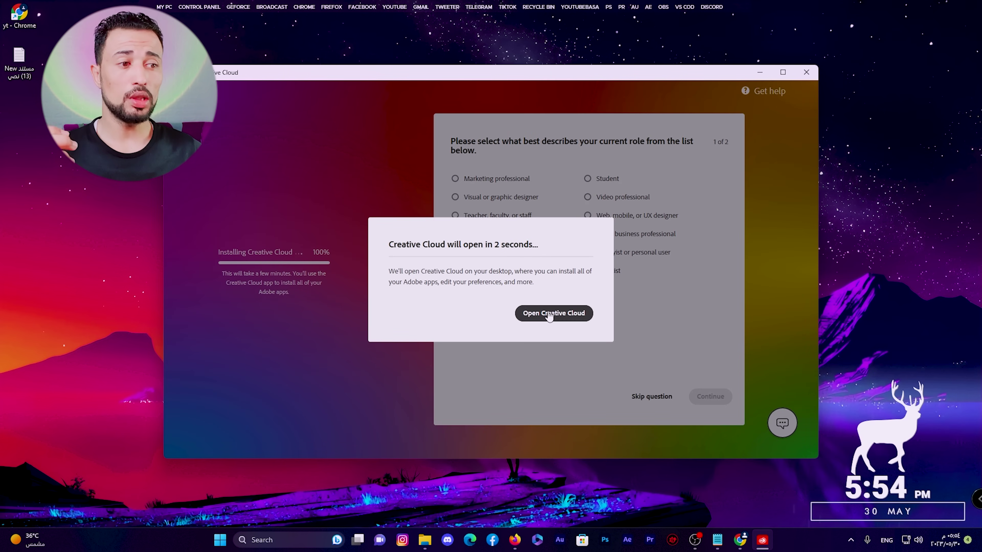
left_click(558, 315)
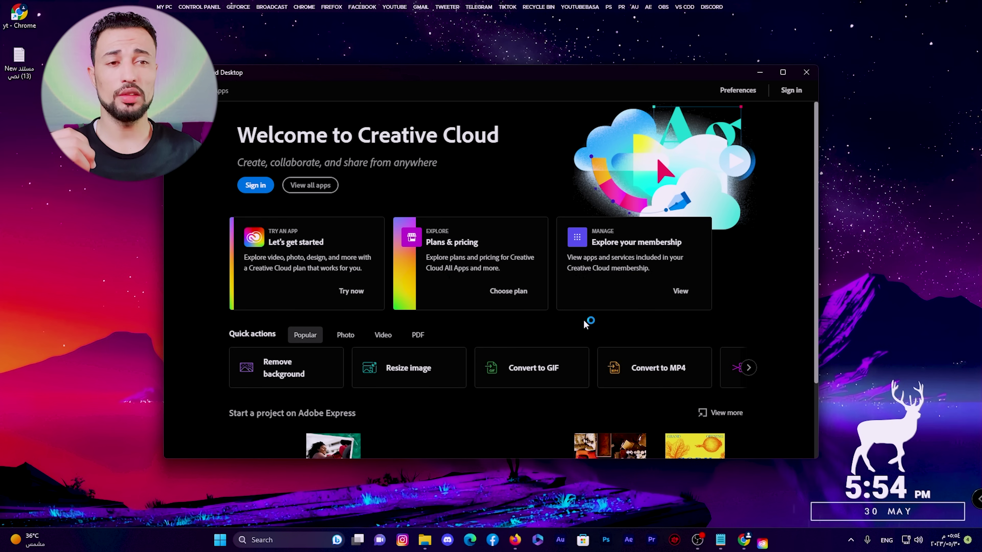
Sign in to Creative Cloud Desktop and show the All apps list.
left_click(790, 90)
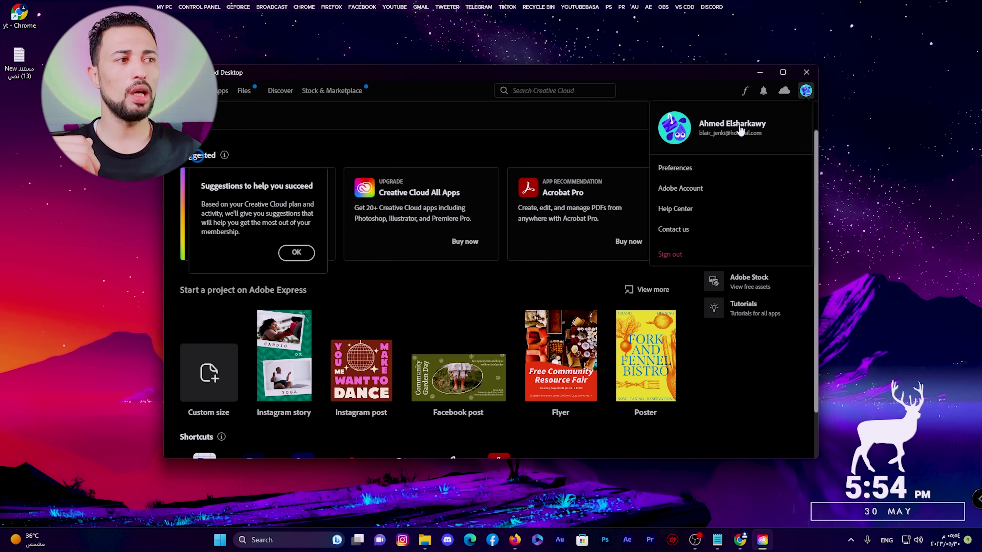
left_click(522, 131)
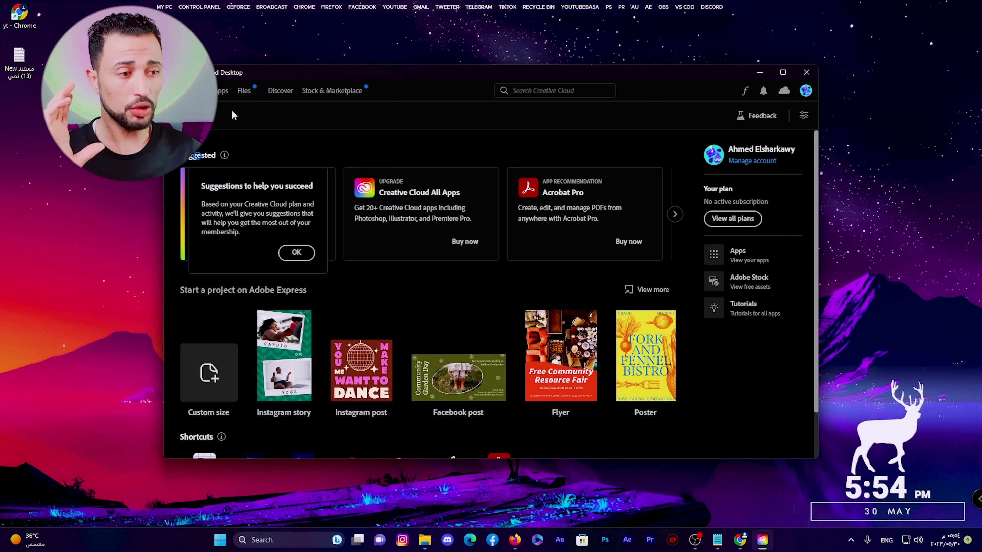
left_click(221, 92)
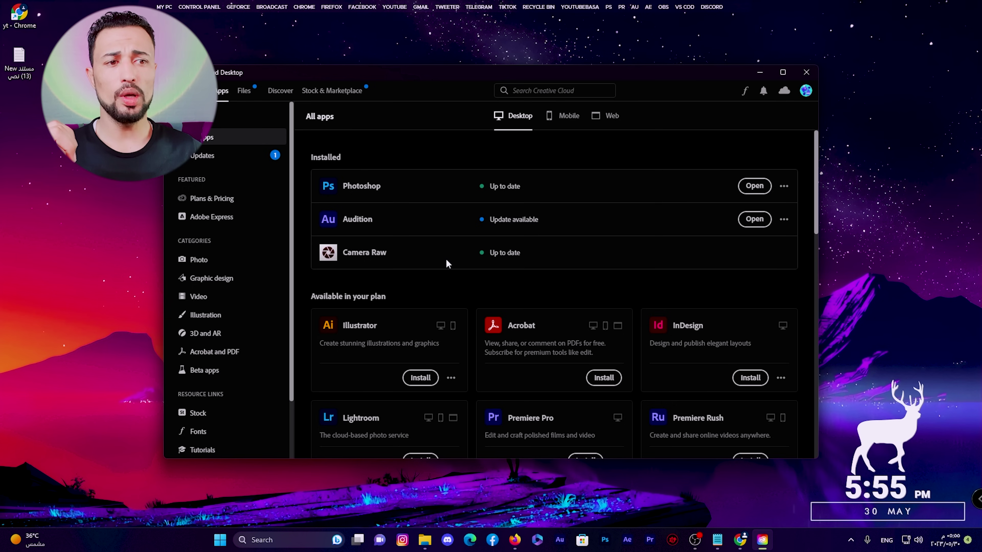
Scroll through All apps to review installed Photoshop, Audition and Camera Raw.
scroll(447, 264, "down", 2)
scroll(537, 245, "down", 2)
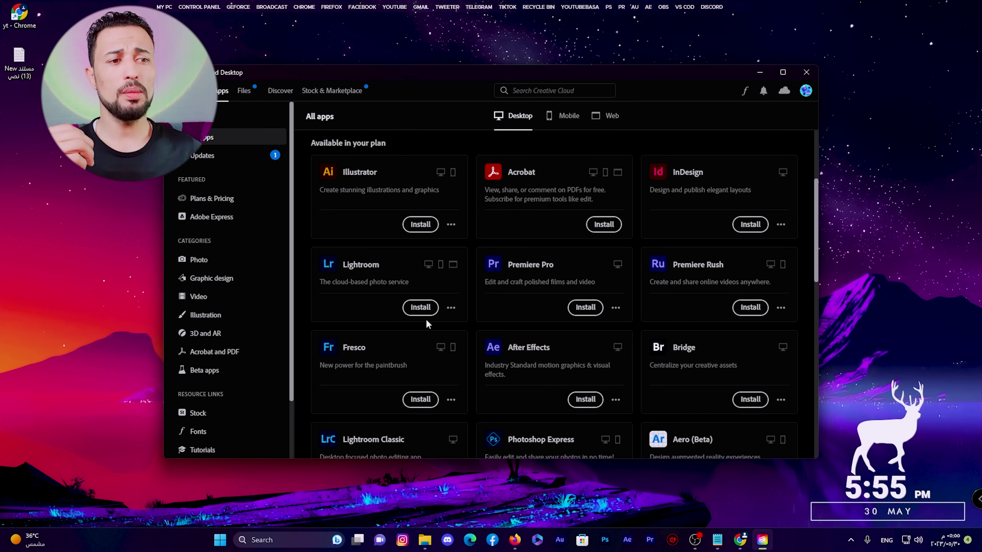
mouse_move(389, 371)
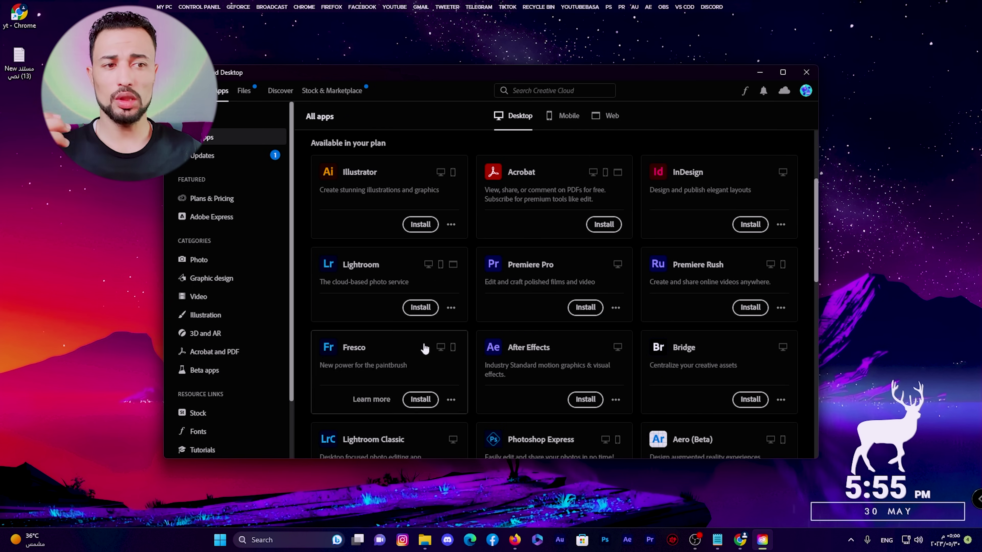
scroll(424, 348, "down", 2)
scroll(445, 316, "down", 1)
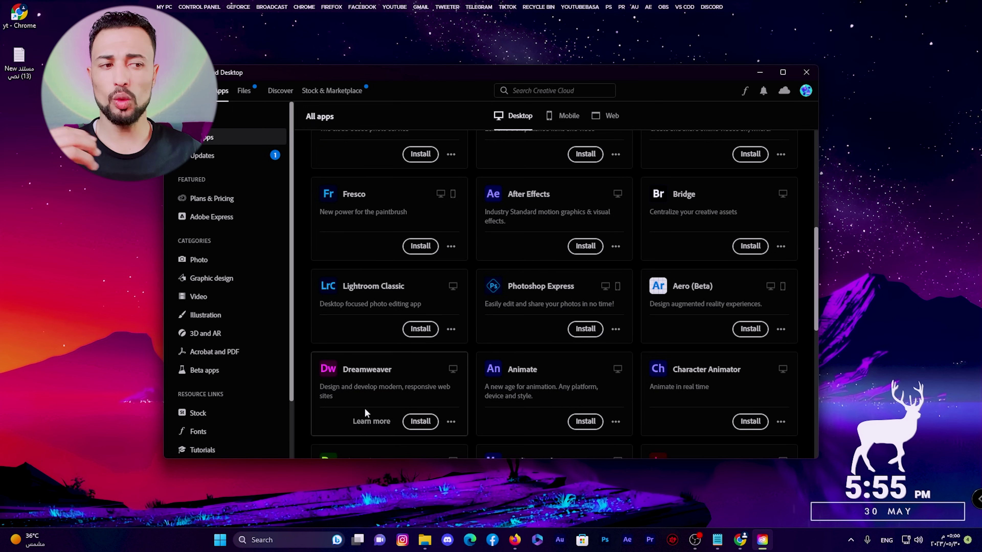
mouse_move(554, 305)
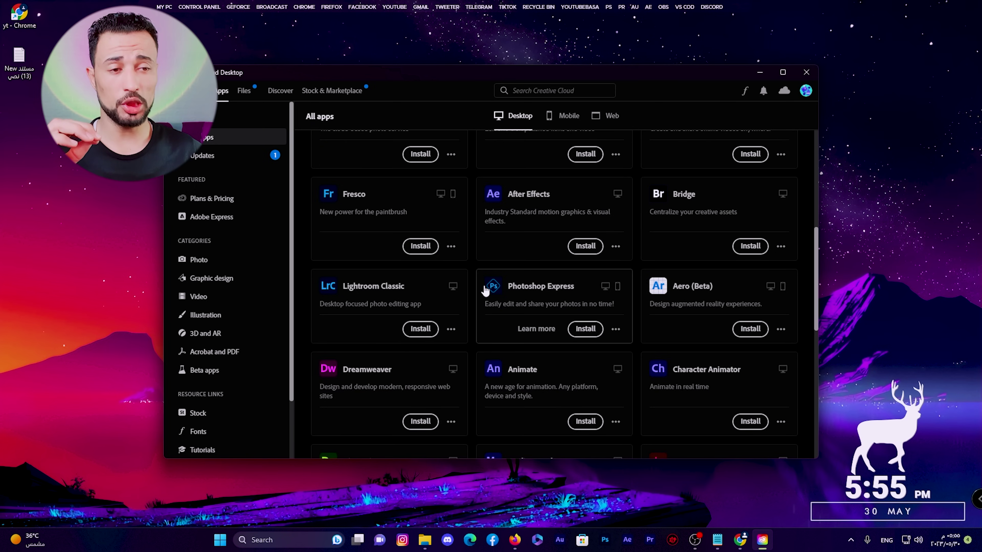
scroll(394, 402, "down", 4)
scroll(504, 401, "up", 2)
scroll(518, 274, "up", 3)
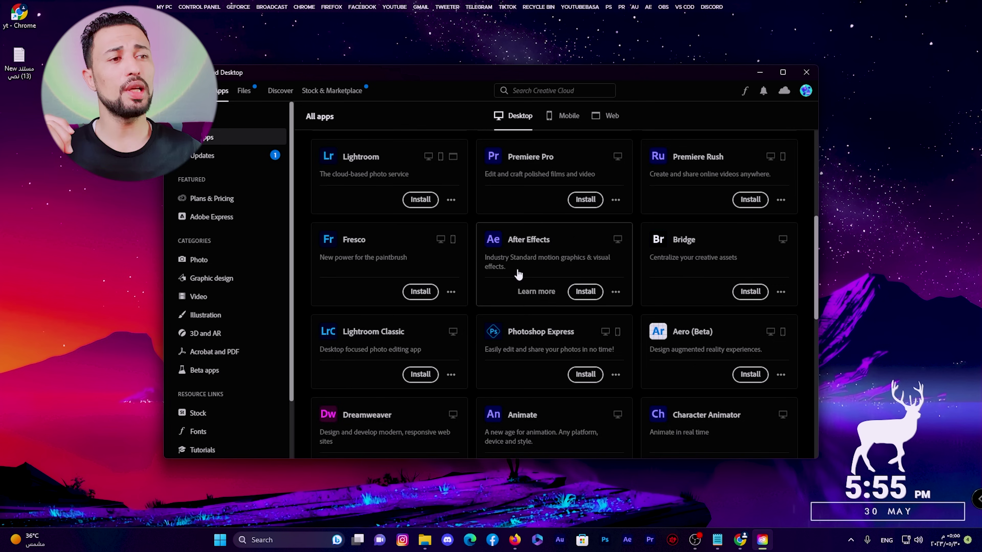
scroll(518, 273, "up", 1)
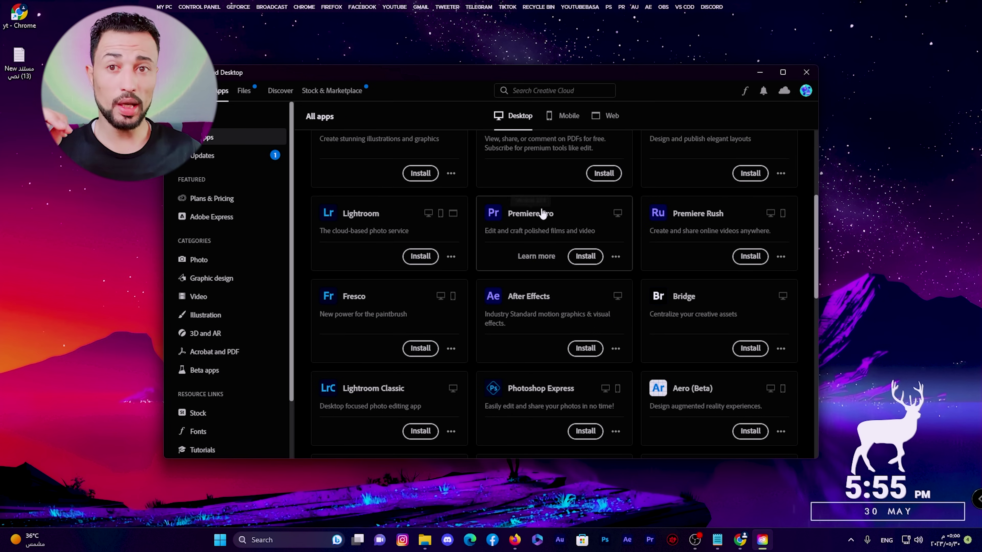
scroll(499, 246, "up", 2)
scroll(533, 267, "up", 2)
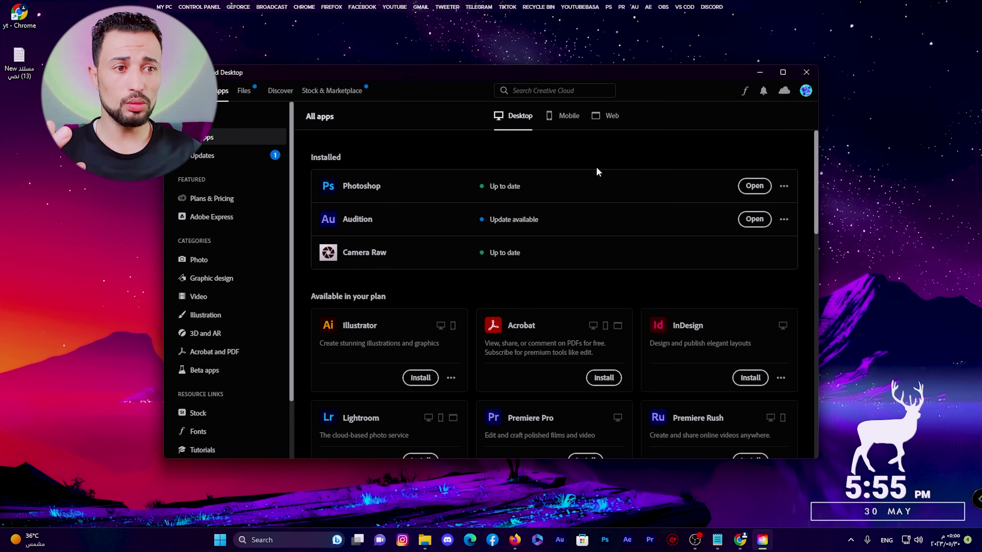
Sign out of Creative Cloud Desktop from the avatar menu and confirm.
left_click(806, 91)
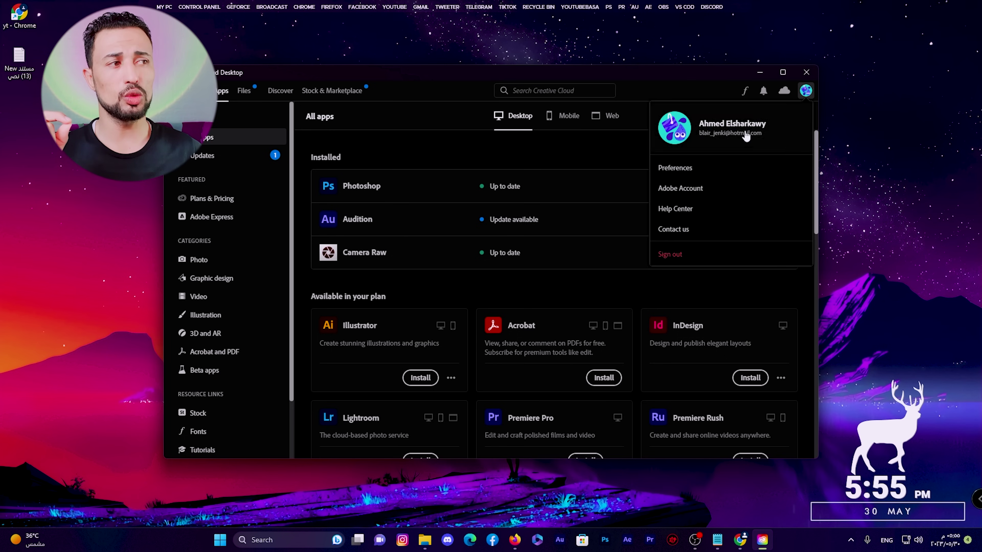
left_click(670, 254)
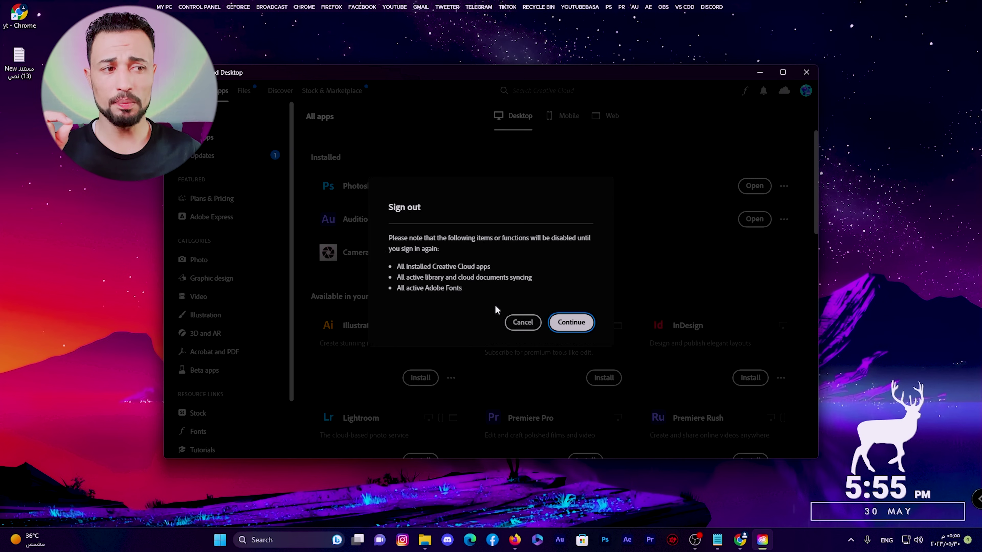
left_click(580, 324)
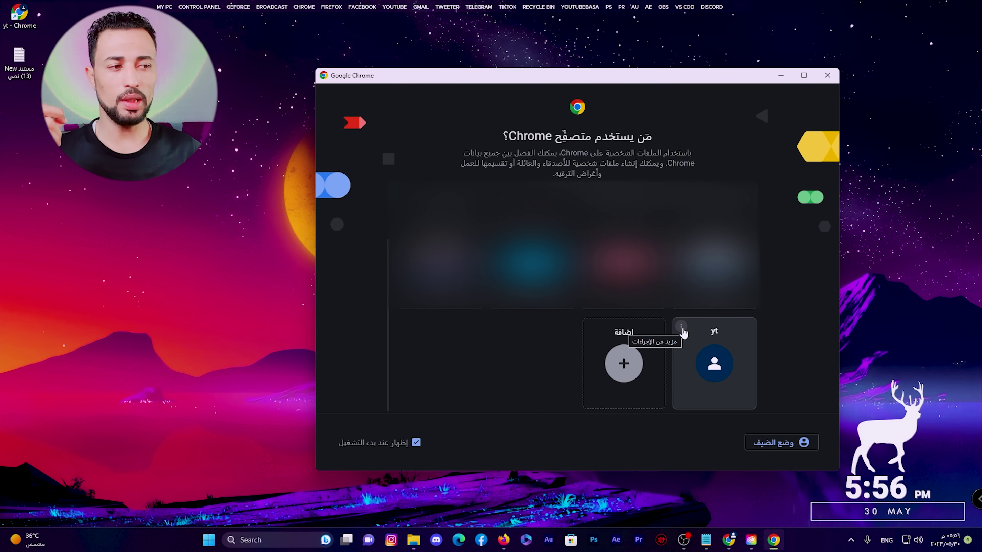
left_click(682, 328)
left_click(705, 355)
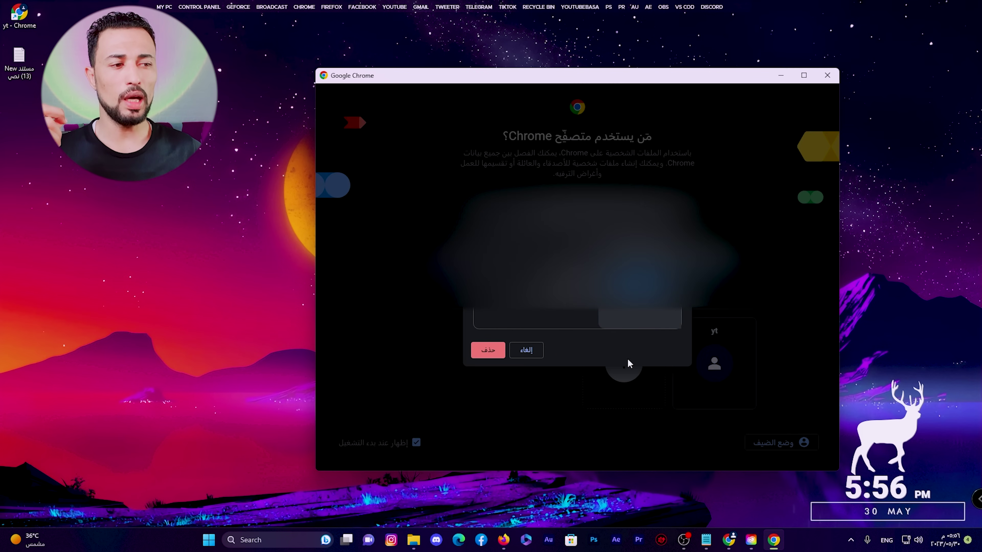
left_click(486, 352)
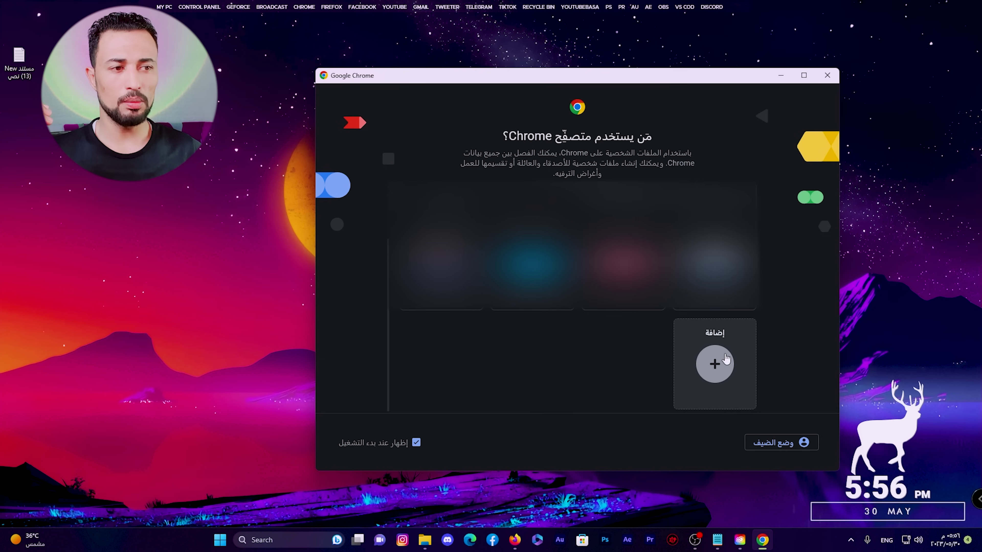
Add a new Chrome profile named YTR without an account.
left_click(725, 359)
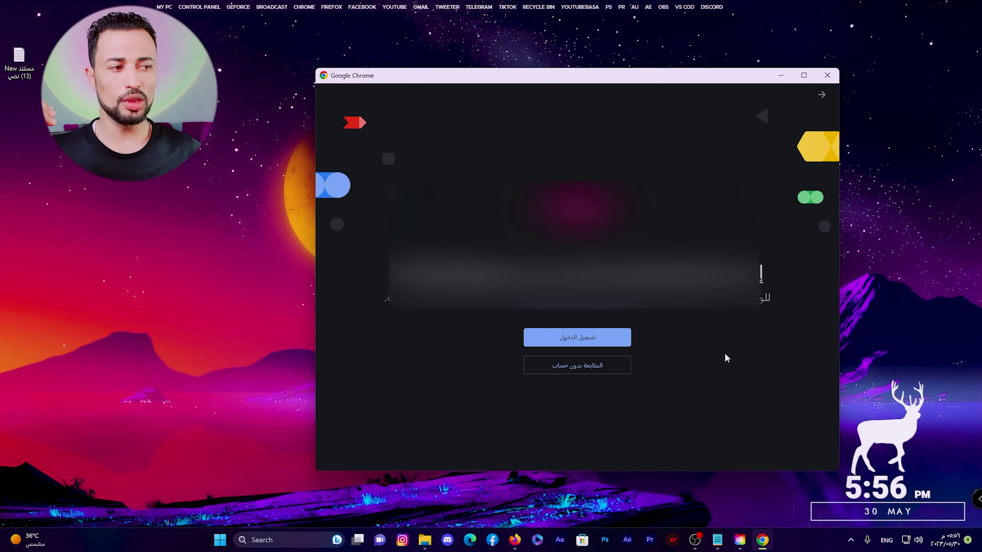
left_click(582, 374)
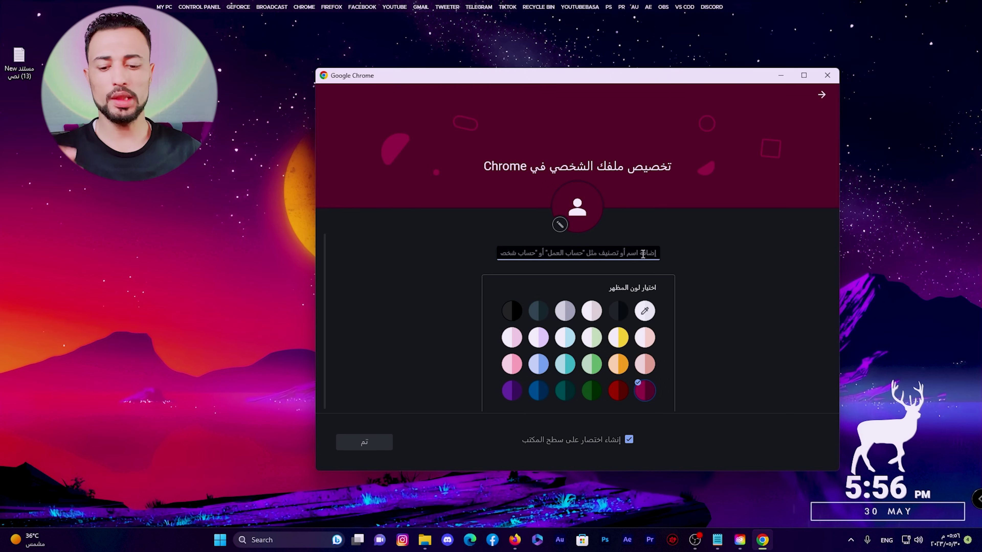
type("YTR")
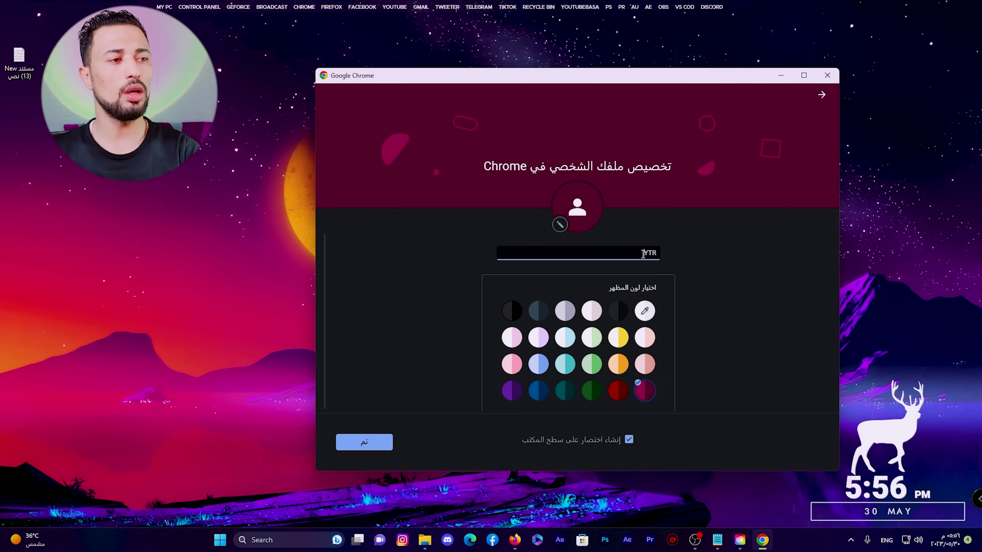
scroll(638, 263, "down", 1)
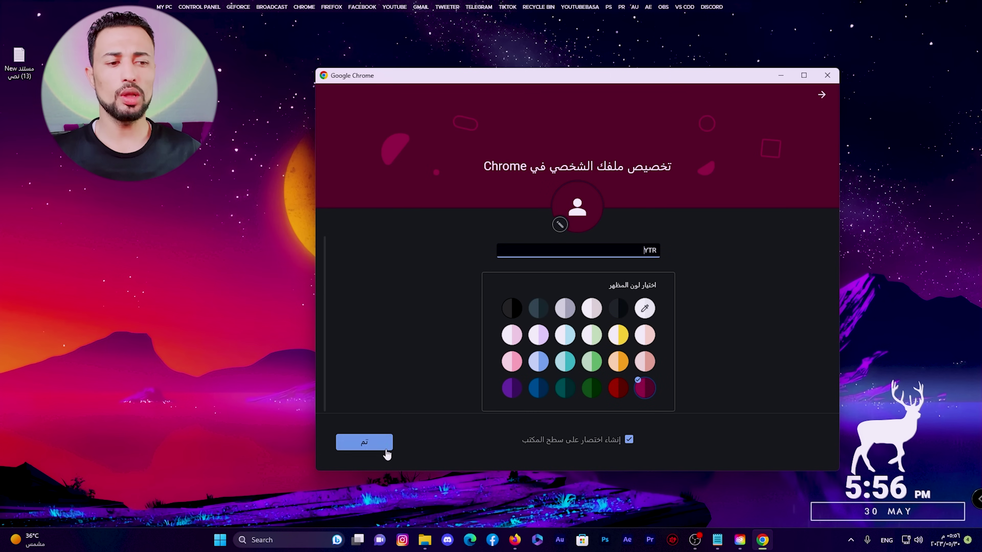
left_click(364, 442)
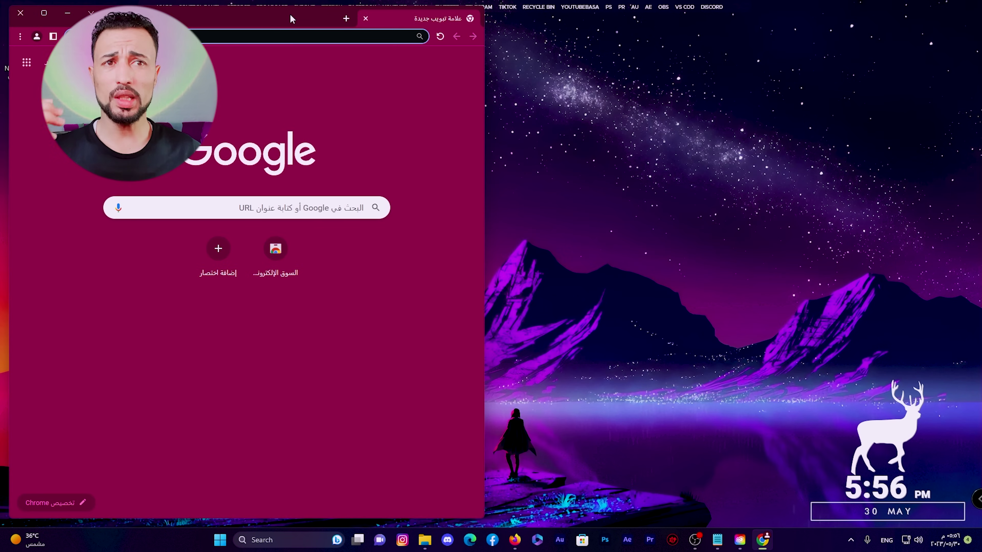
Shift the YTR Chrome window slightly right and bring up the Creative Cloud sign-in window.
left_click_drag(411, 45, 446, 40)
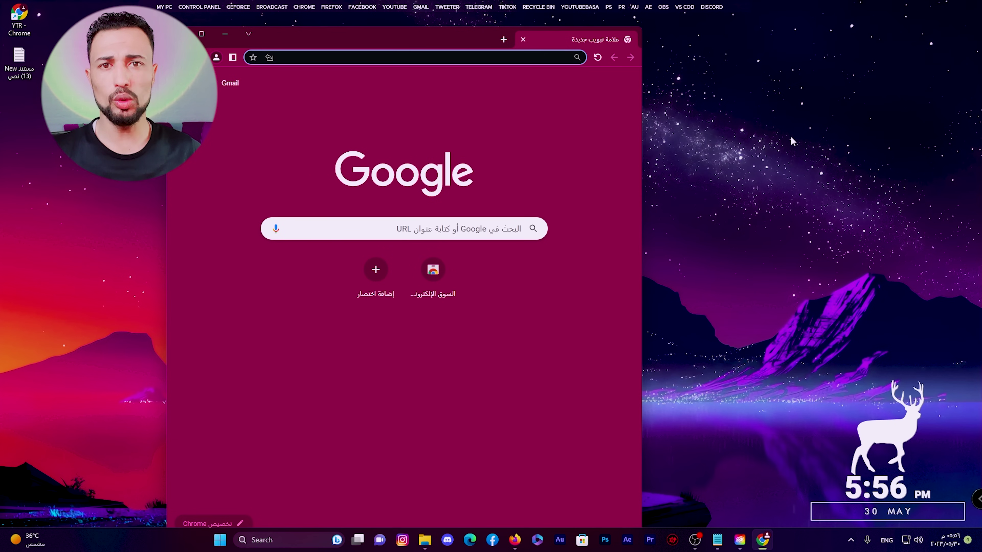
left_click(739, 540)
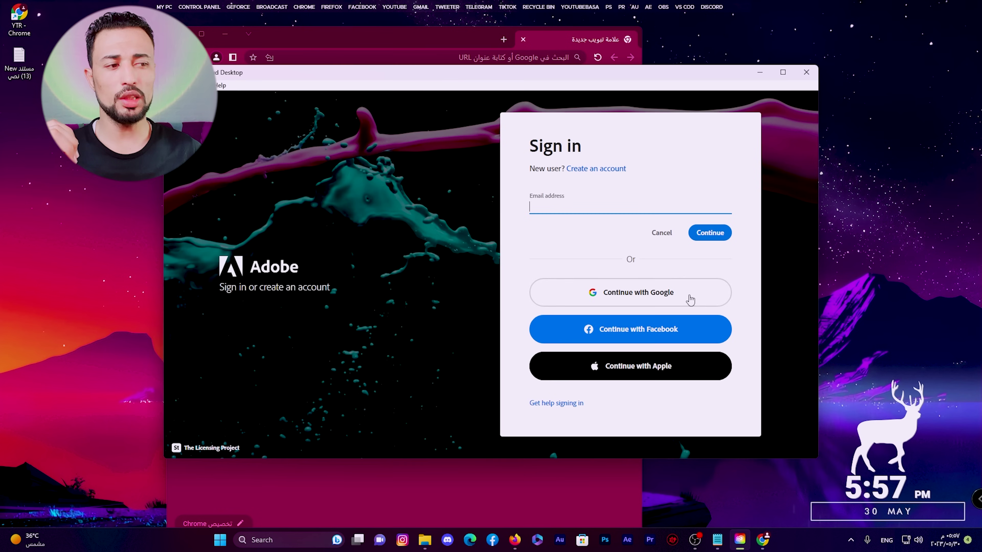
Move the Creative Cloud sign-in window up-left, then minimize it.
left_click_drag(326, 79, 311, 42)
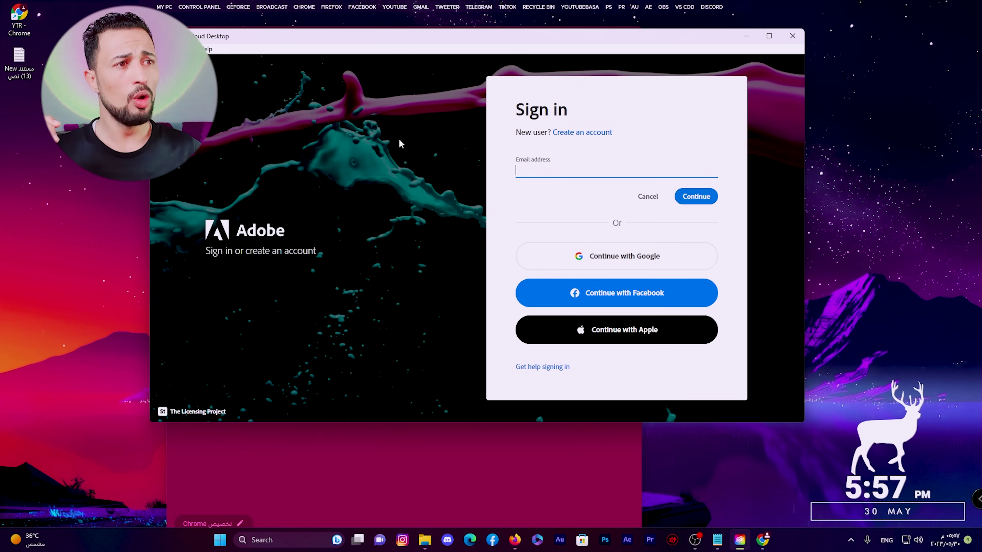
left_click(752, 38)
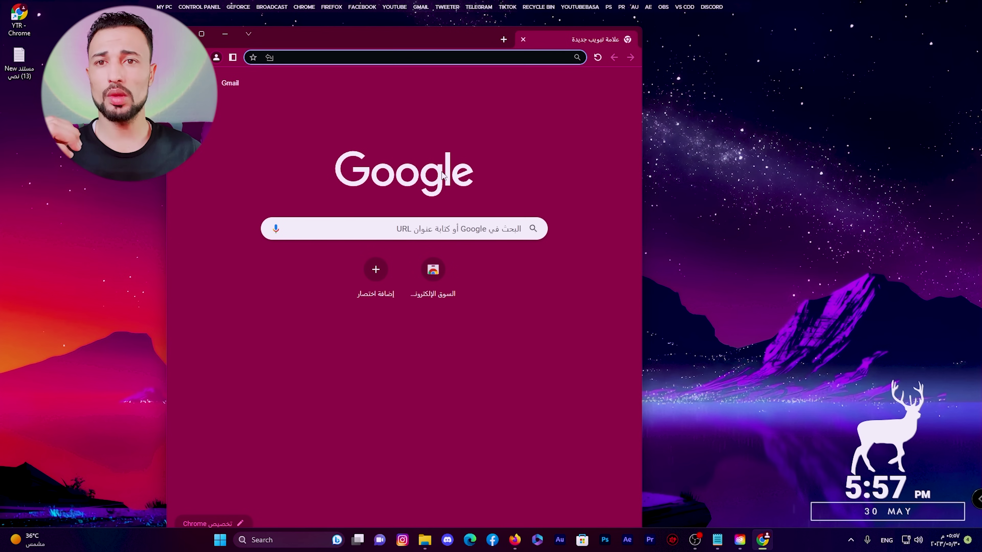